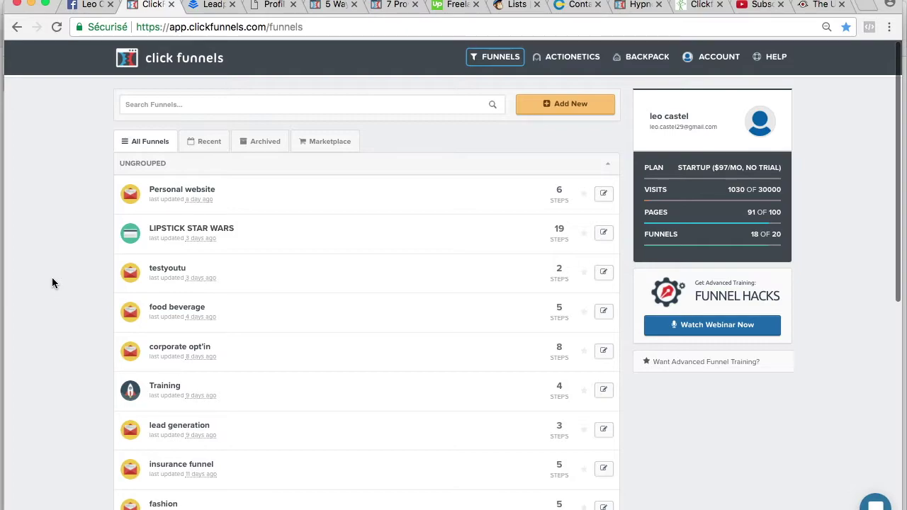
Create a Host Webinar funnel of the Webinar Replay type named "free video training".
{"action": "left_click", "coordinate": [572, 107]}
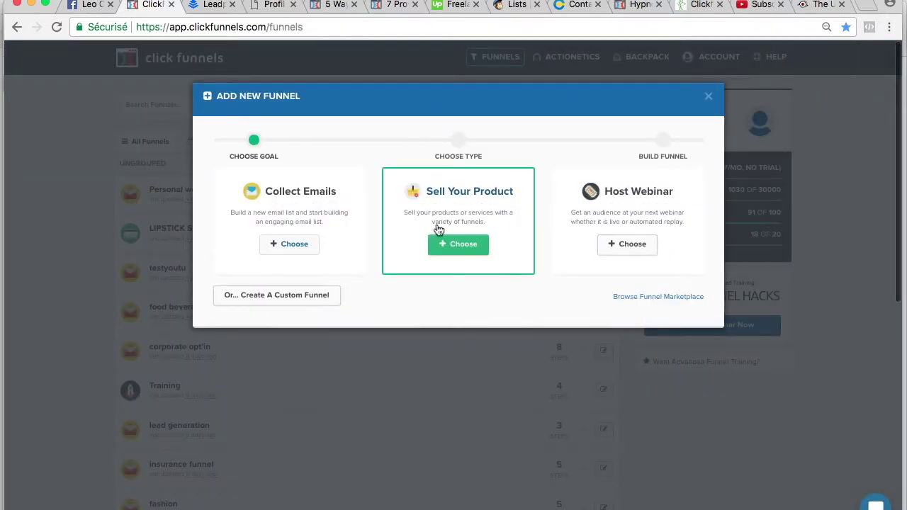
{"action": "left_click", "coordinate": [633, 246]}
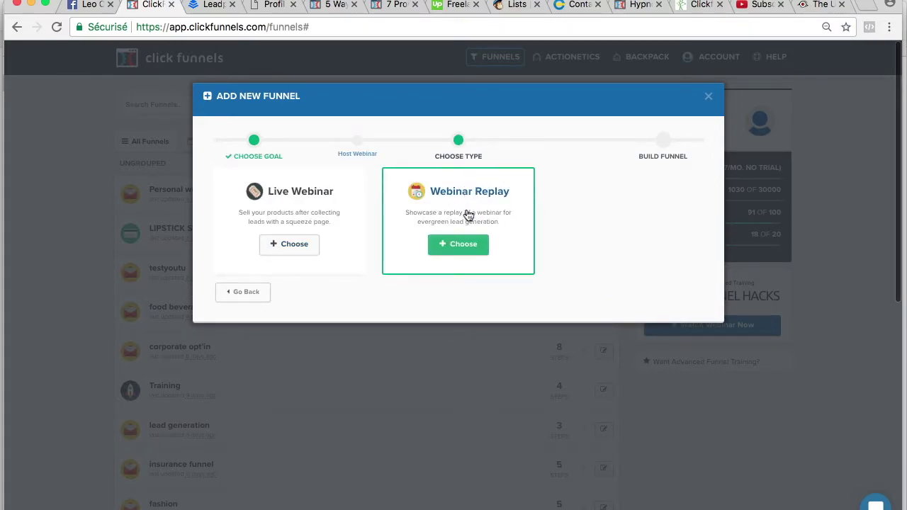
{"action": "left_click", "coordinate": [459, 253]}
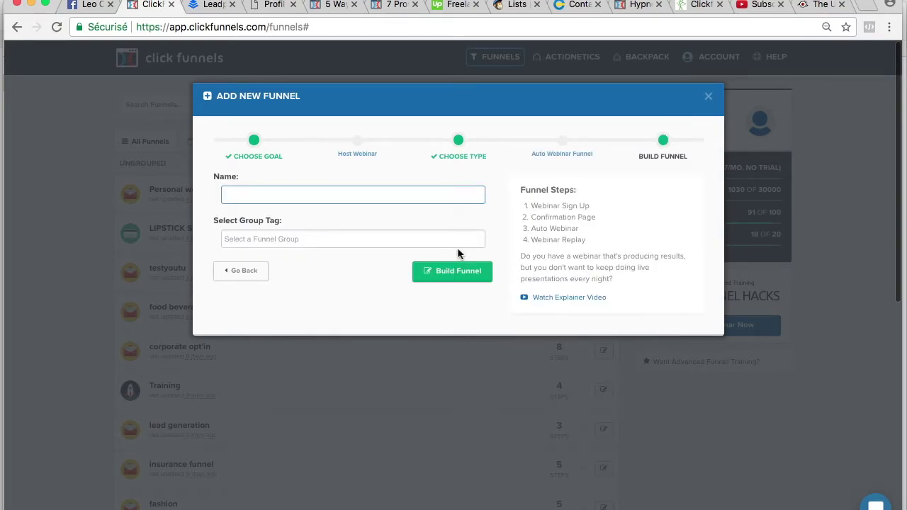
{"action": "type", "text": "free training"}
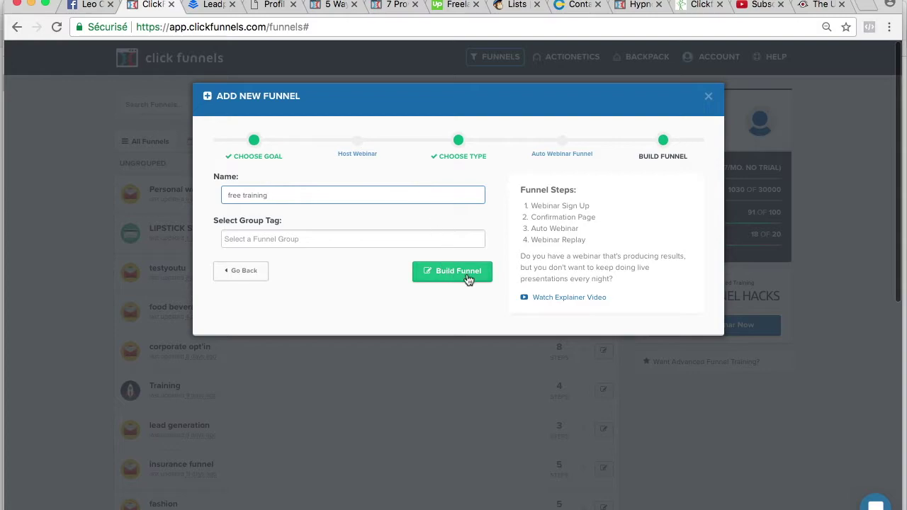
{"action": "left_click", "coordinate": [243, 195]}
{"action": "type", "text": "video"}
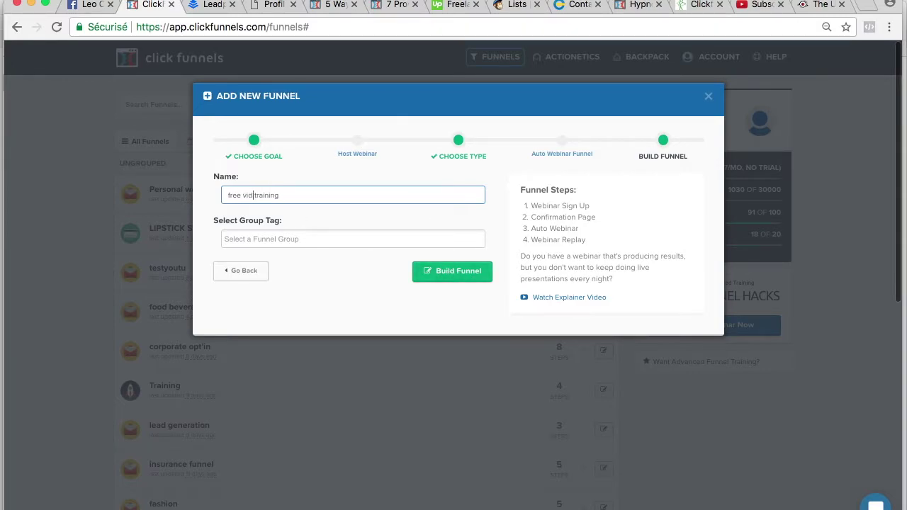
{"action": "left_click", "coordinate": [458, 275]}
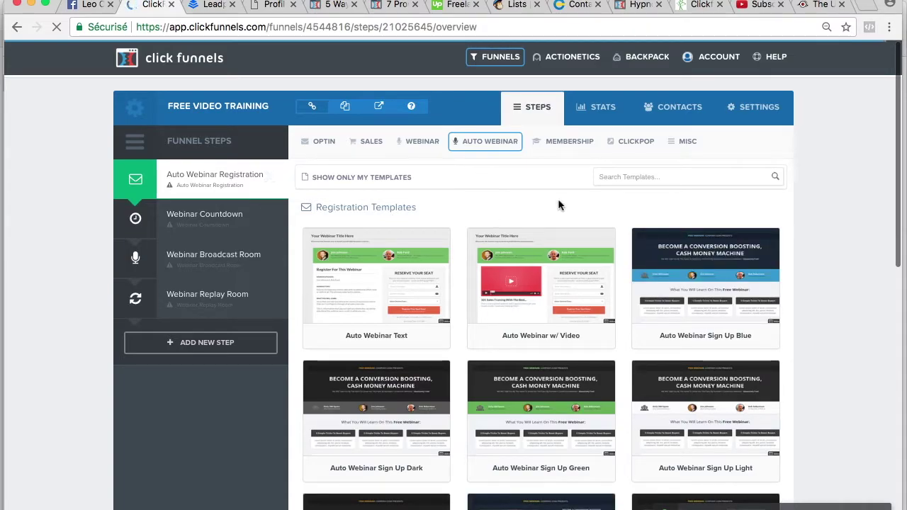
Apply the Auto Webinar Video Sign Up Blue template to the Auto Webinar Registration step.
{"action": "scroll", "coordinate": [819, 284], "scroll_direction": "down", "scroll_amount": 3}
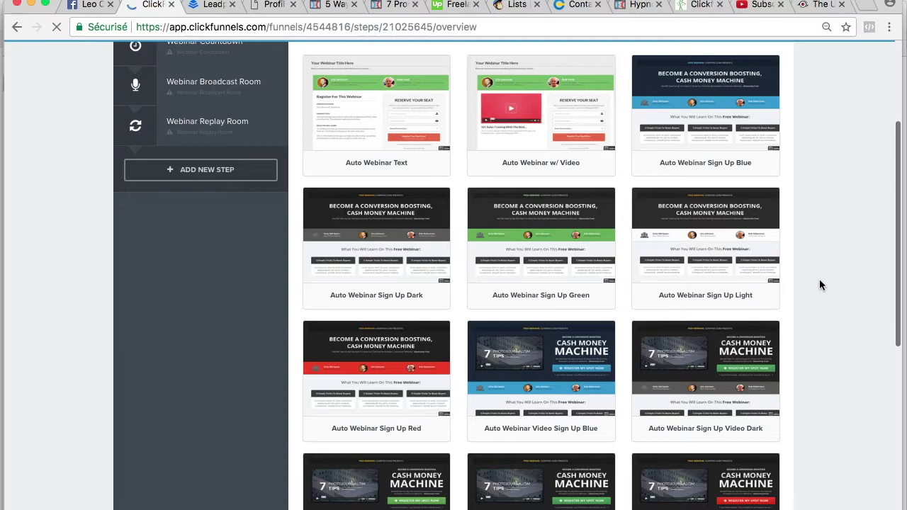
{"action": "scroll", "coordinate": [819, 278], "scroll_direction": "down", "scroll_amount": 5}
{"action": "scroll", "coordinate": [819, 279], "scroll_direction": "up", "scroll_amount": 6}
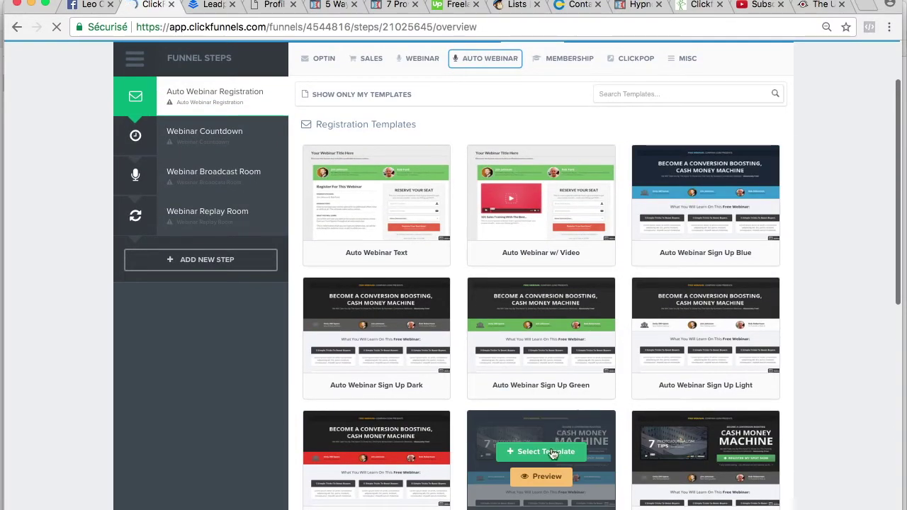
{"action": "left_click", "coordinate": [553, 453]}
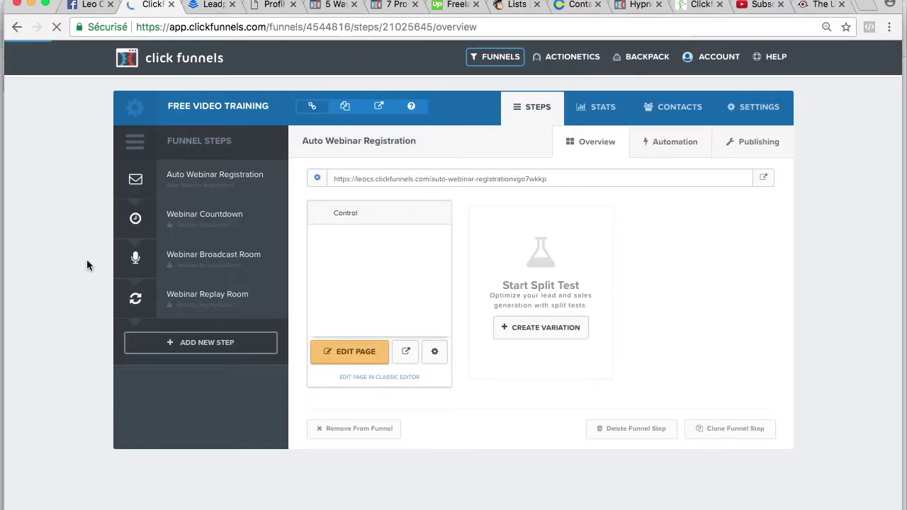
Apply the Auto Webinar Thank You Page template to the Webinar Countdown step.
{"action": "left_click", "coordinate": [221, 231]}
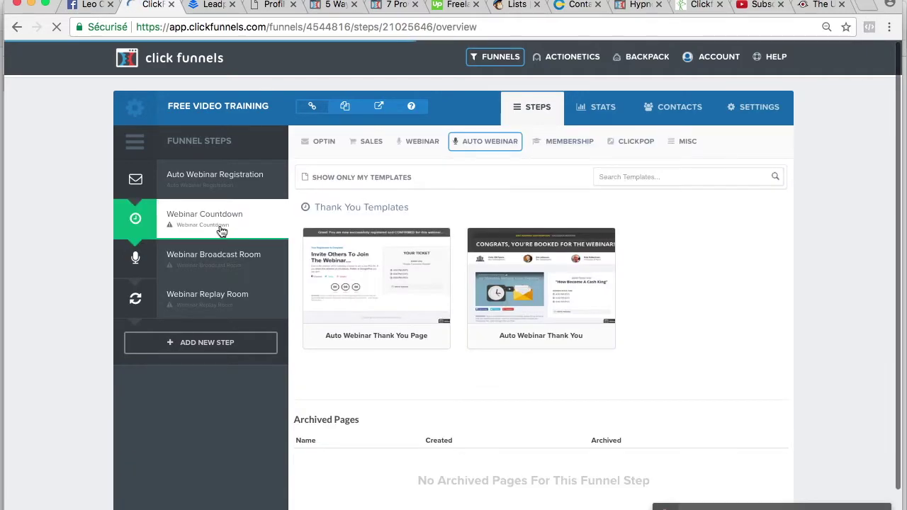
{"action": "left_click", "coordinate": [392, 274]}
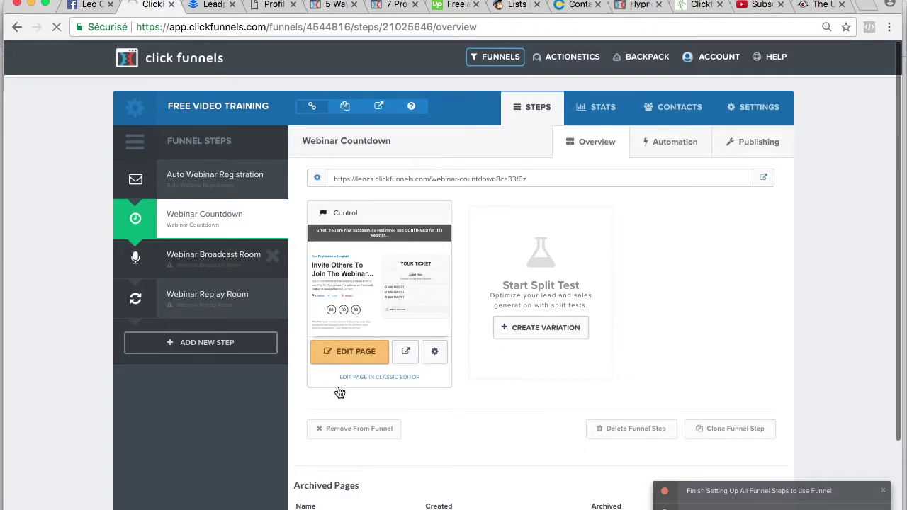
{"action": "left_click", "coordinate": [338, 355]}
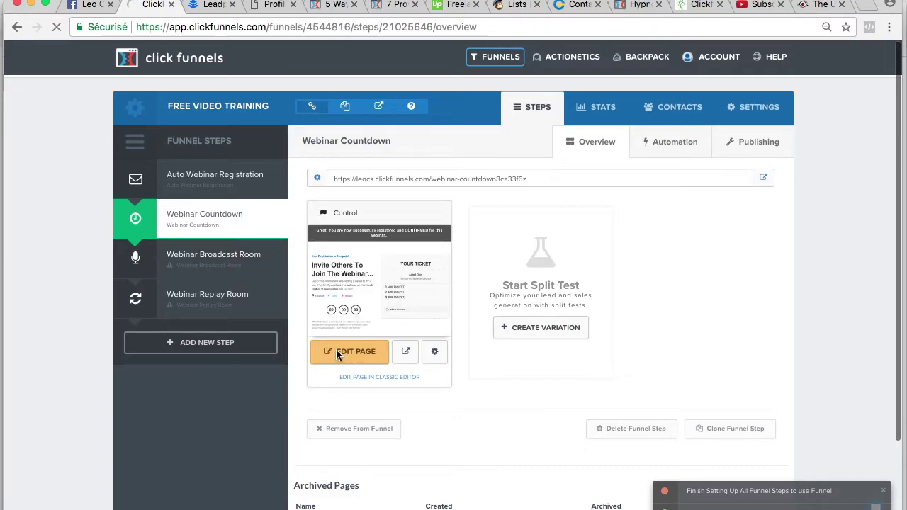
Apply the Wide Auto Webinar Broadcast template to the Webinar Broadcast Room step.
{"action": "left_click", "coordinate": [271, 284]}
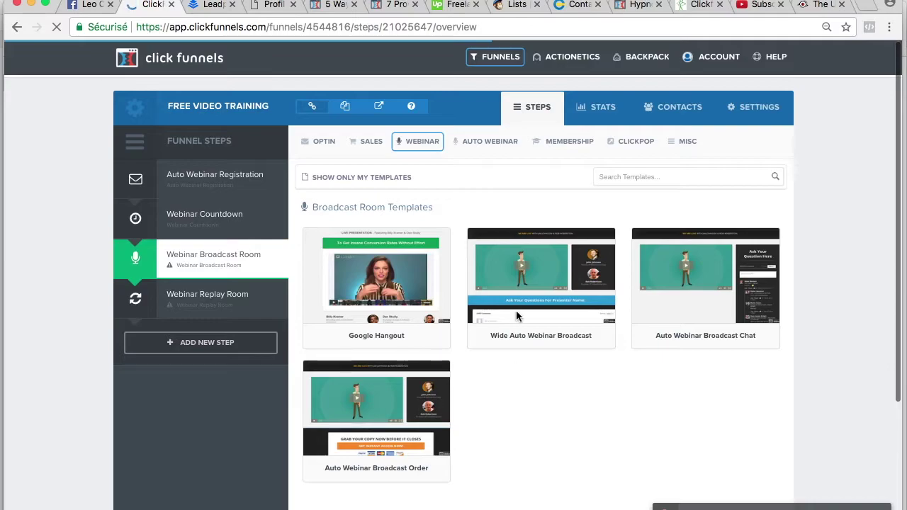
{"action": "mouse_move", "coordinate": [547, 281]}
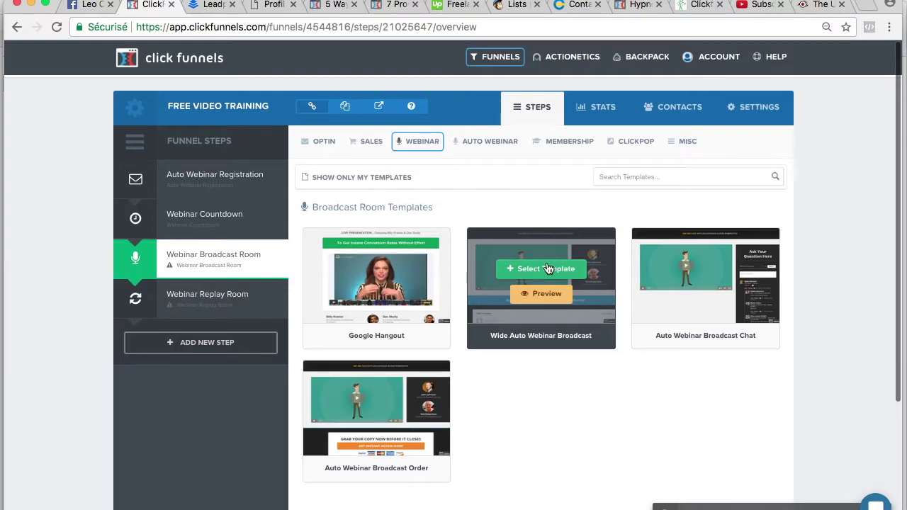
{"action": "left_click", "coordinate": [548, 268]}
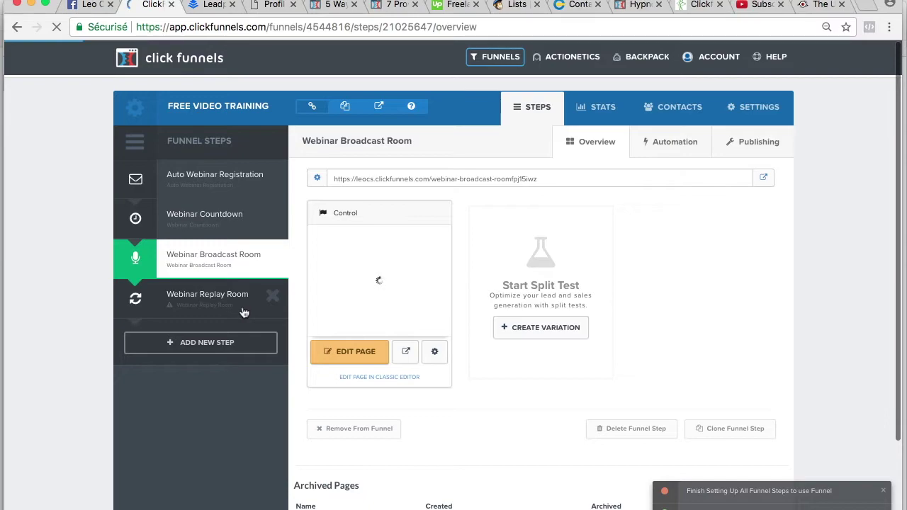
Apply the Google Hangout template to the Webinar Replay Room step.
{"action": "left_click", "coordinate": [243, 312]}
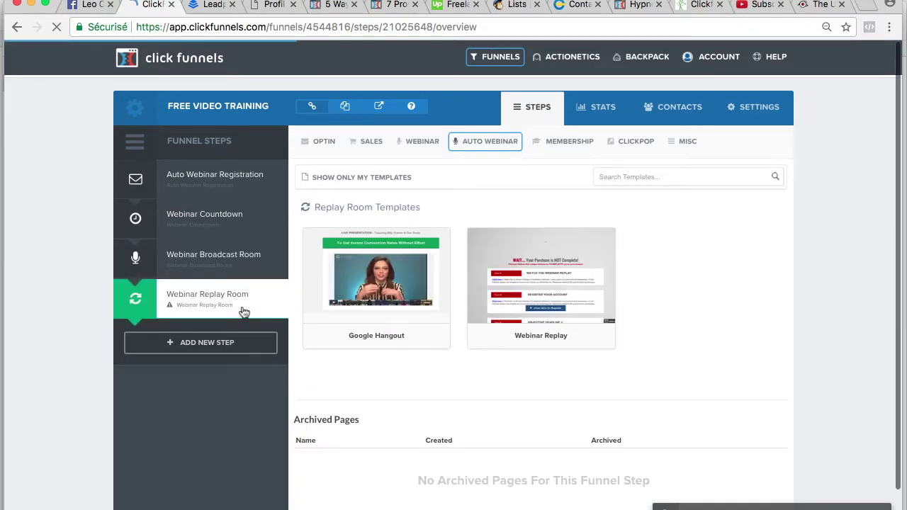
{"action": "mouse_move", "coordinate": [389, 278]}
{"action": "left_click", "coordinate": [390, 275]}
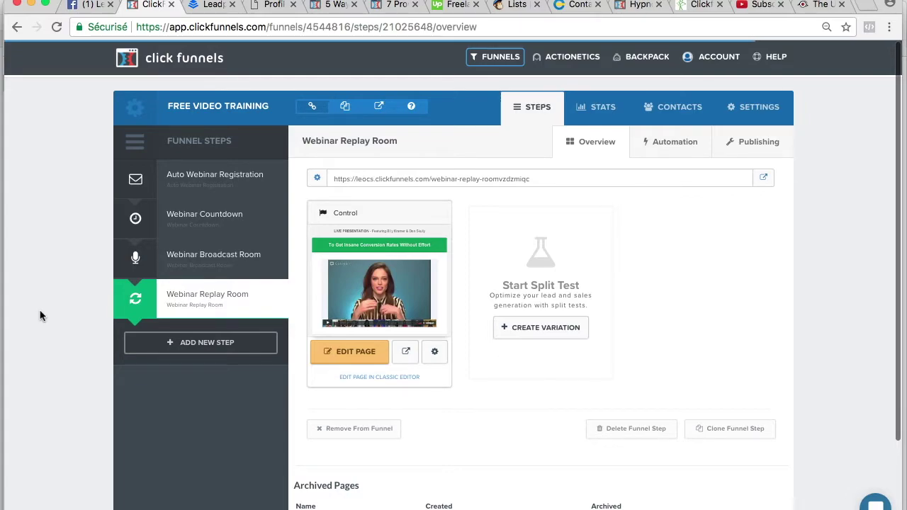
Add a new funnel step named "sales page" after the Webinar Replay Room.
{"action": "left_click", "coordinate": [209, 350]}
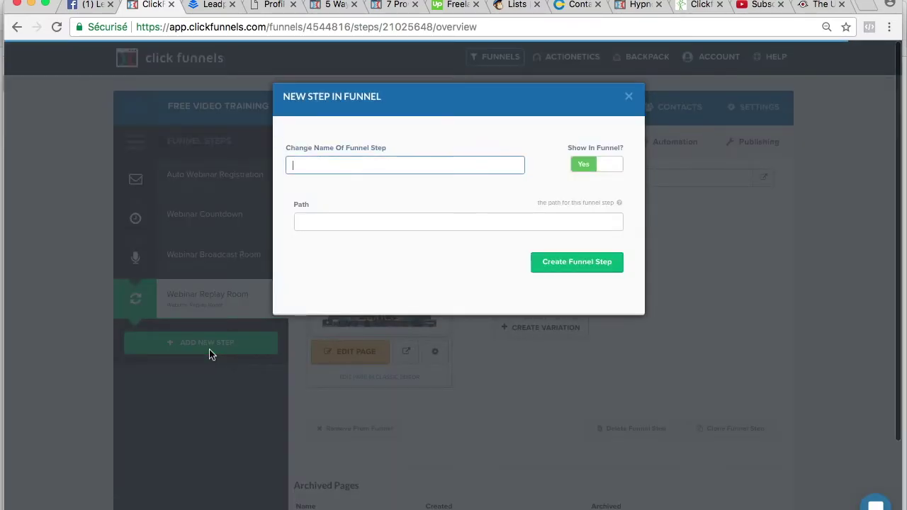
{"action": "type", "text": "sales page"}
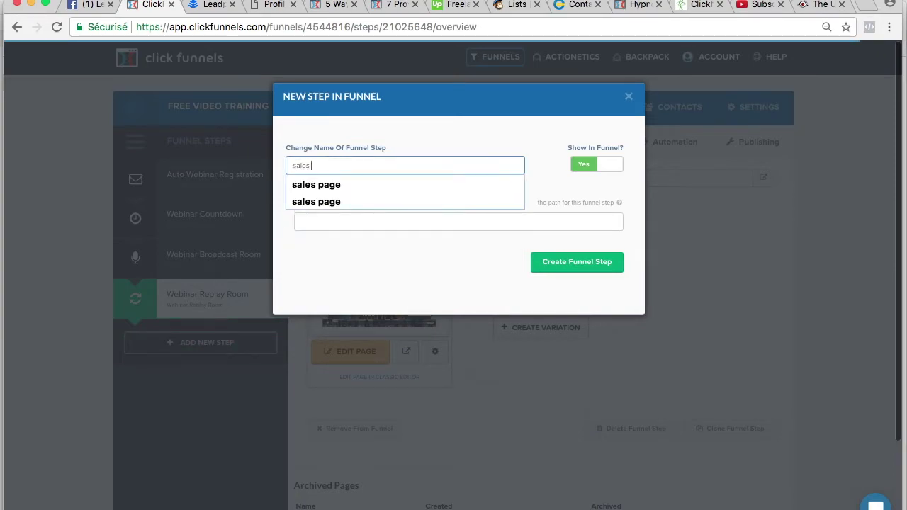
{"action": "left_click", "coordinate": [426, 187]}
{"action": "left_click", "coordinate": [577, 261]}
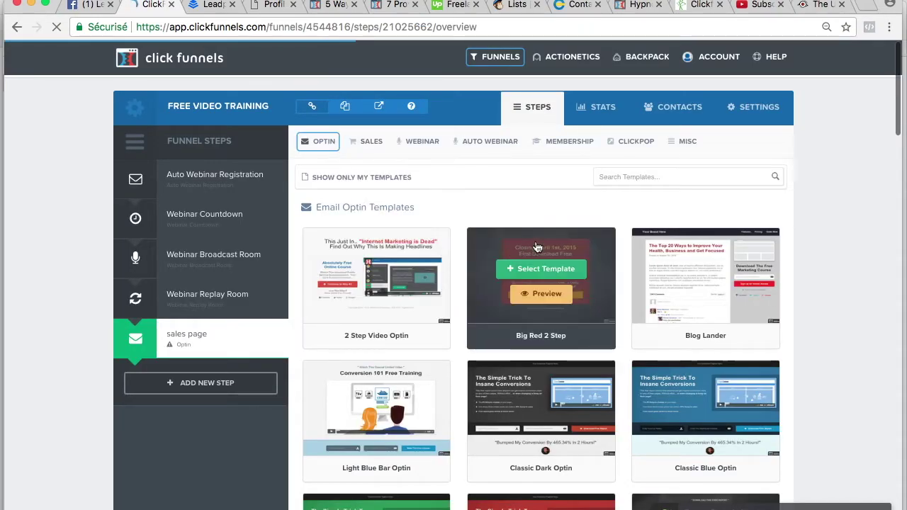
Apply the Blue Beam Sales Page template from the Sales Page templates to the sales page step.
{"action": "scroll", "coordinate": [518, 345], "scroll_direction": "down", "scroll_amount": 3}
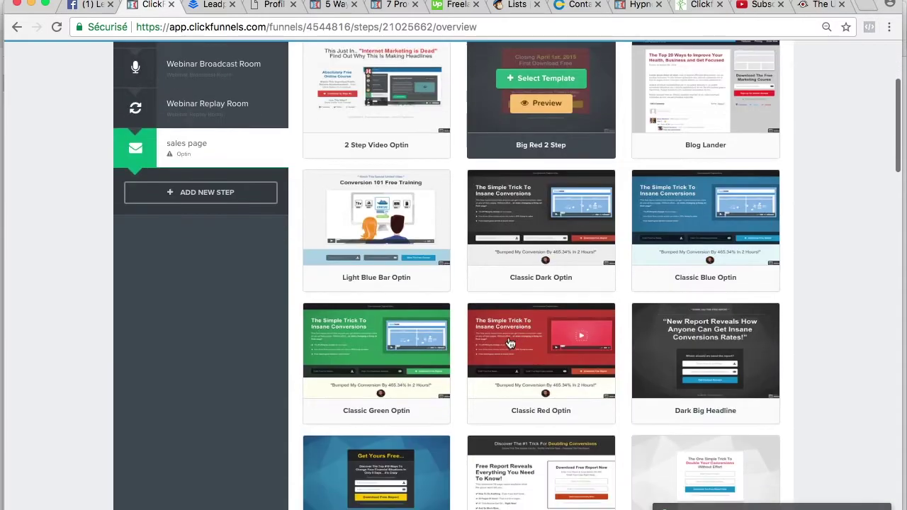
{"action": "scroll", "coordinate": [411, 314], "scroll_direction": "down", "scroll_amount": 2}
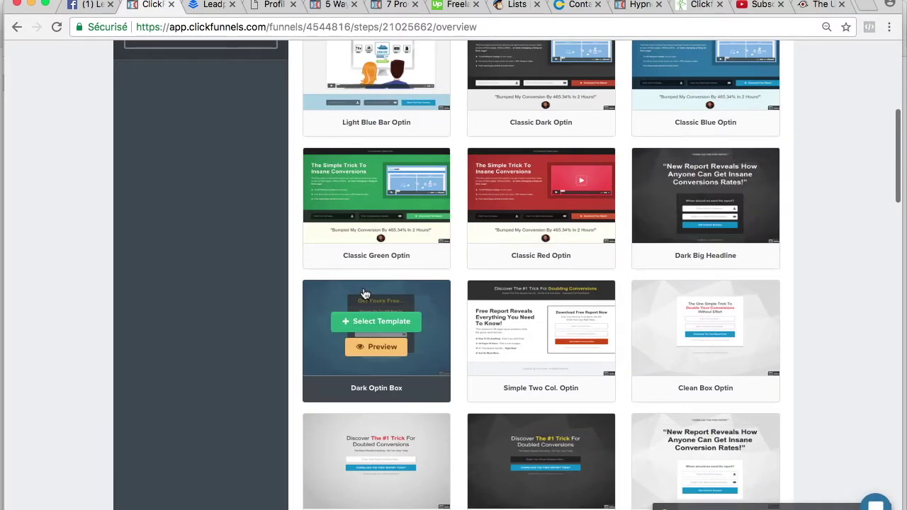
{"action": "scroll", "coordinate": [376, 333], "scroll_direction": "up", "scroll_amount": 5}
{"action": "left_click", "coordinate": [371, 141]}
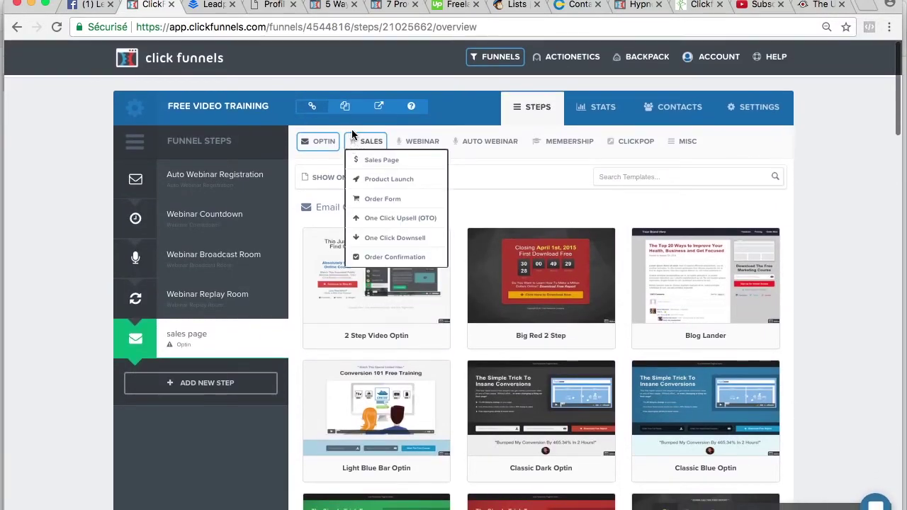
{"action": "left_click", "coordinate": [376, 160]}
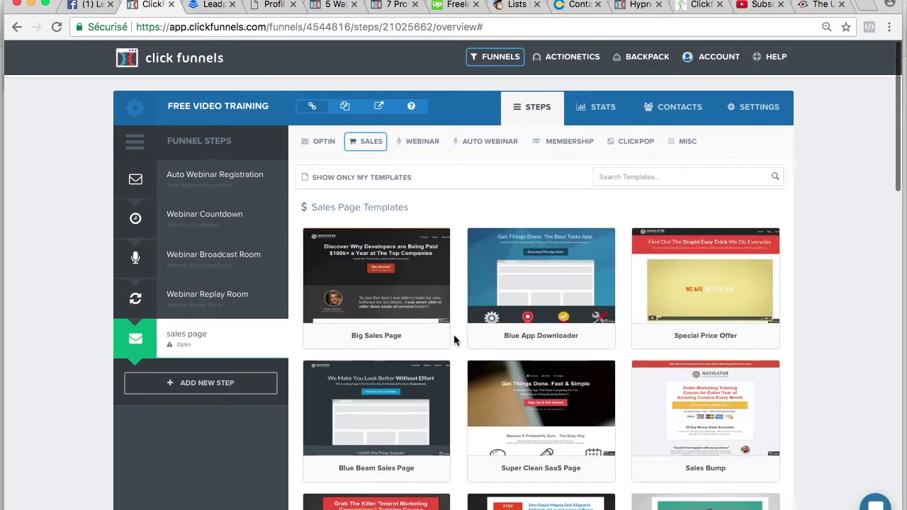
{"action": "scroll", "coordinate": [455, 340], "scroll_direction": "down", "scroll_amount": 3}
{"action": "mouse_move", "coordinate": [433, 199]}
{"action": "left_click", "coordinate": [383, 166]}
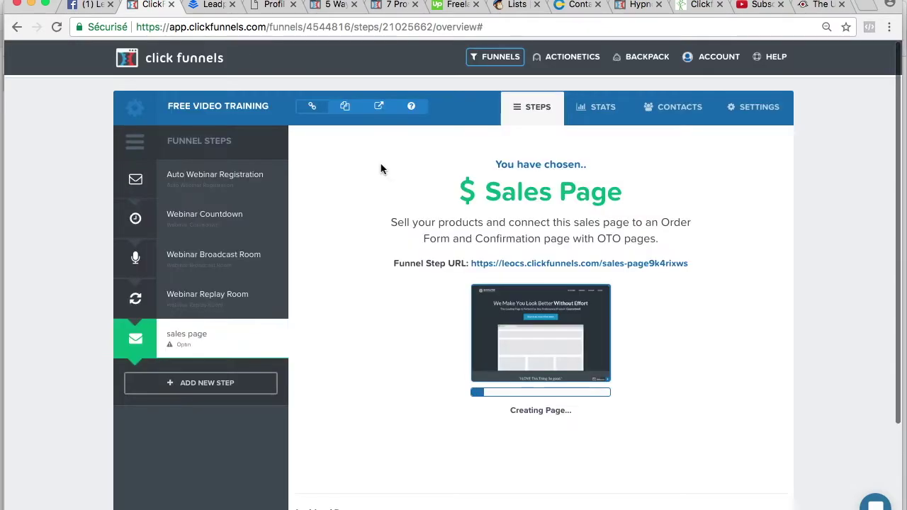
Add another new funnel step named "order page" after the sales page.
{"action": "left_click", "coordinate": [206, 386]}
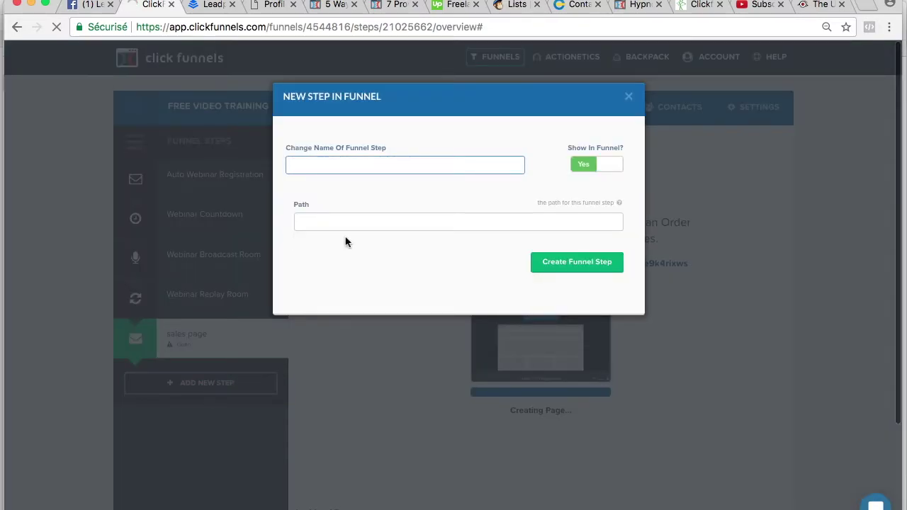
{"action": "type", "text": "order"}
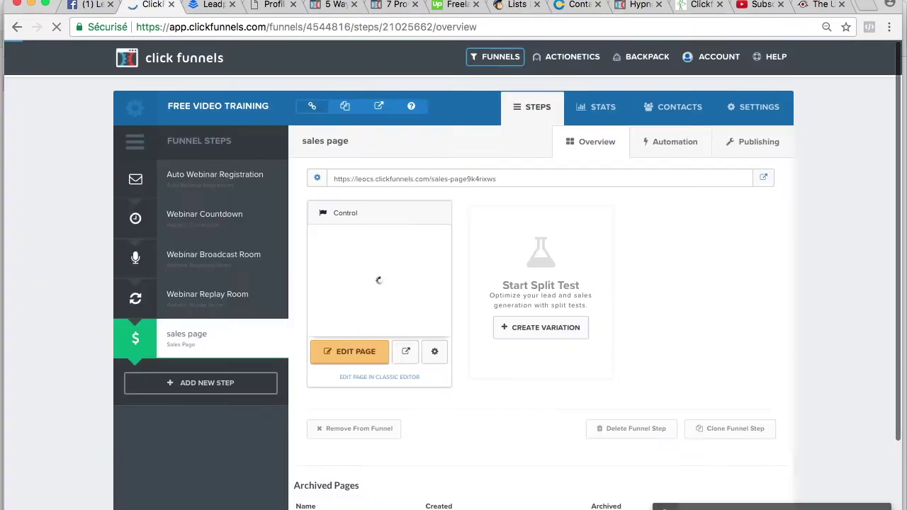
{"action": "left_click", "coordinate": [231, 386]}
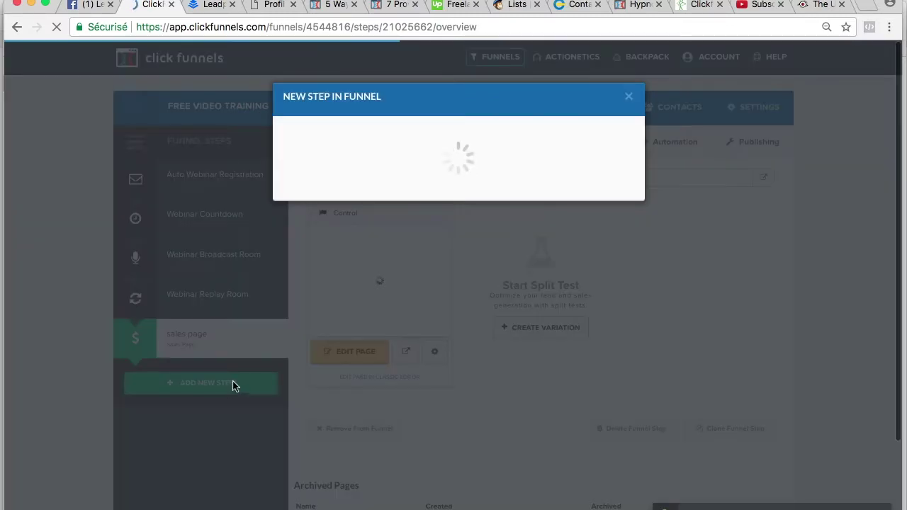
{"action": "type", "text": "order page"}
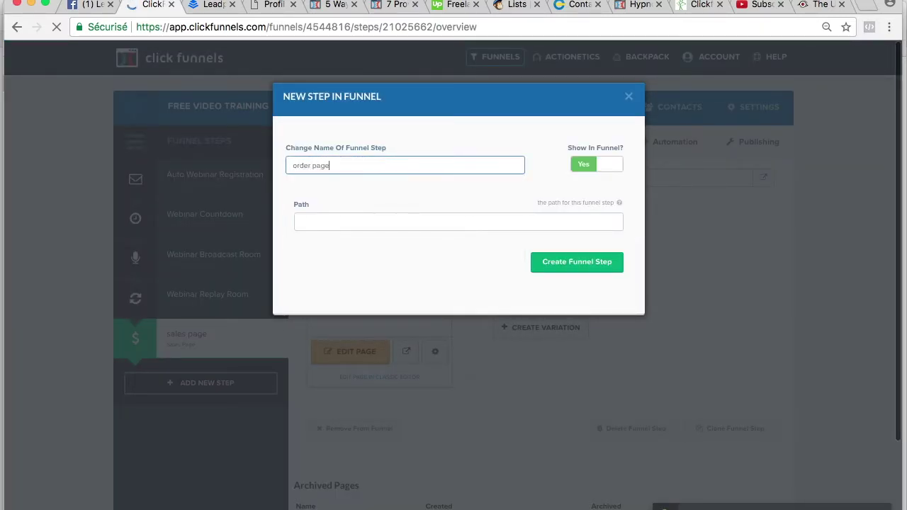
{"action": "key", "text": "Return"}
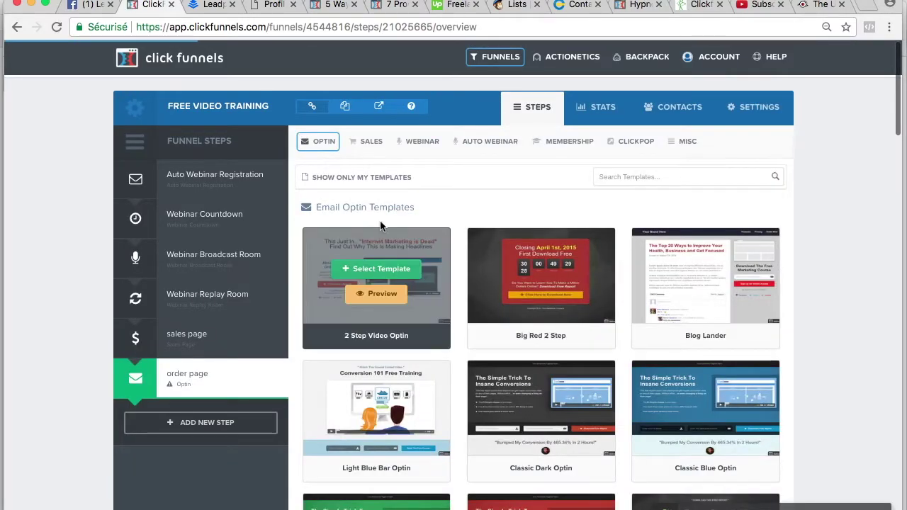
Apply the second Order Form template to the order page step.
{"action": "left_click", "coordinate": [369, 141]}
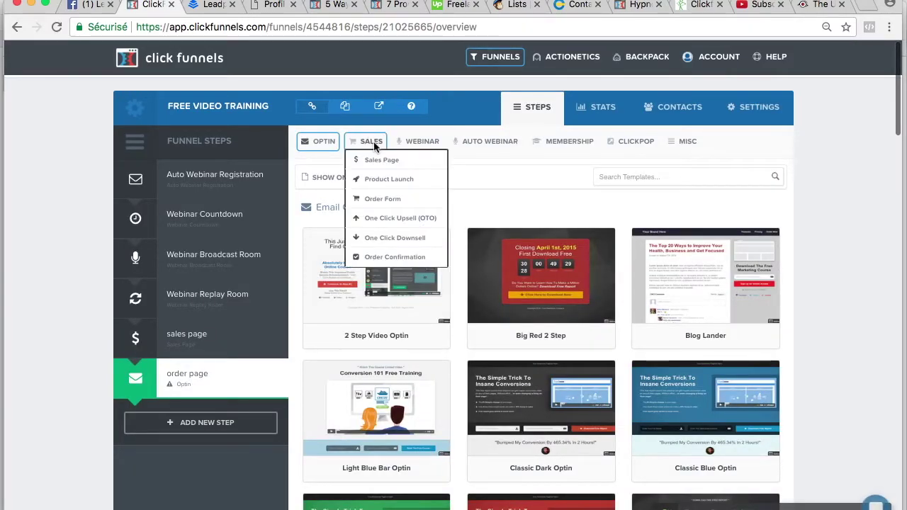
{"action": "left_click", "coordinate": [379, 199]}
{"action": "left_click", "coordinate": [540, 270]}
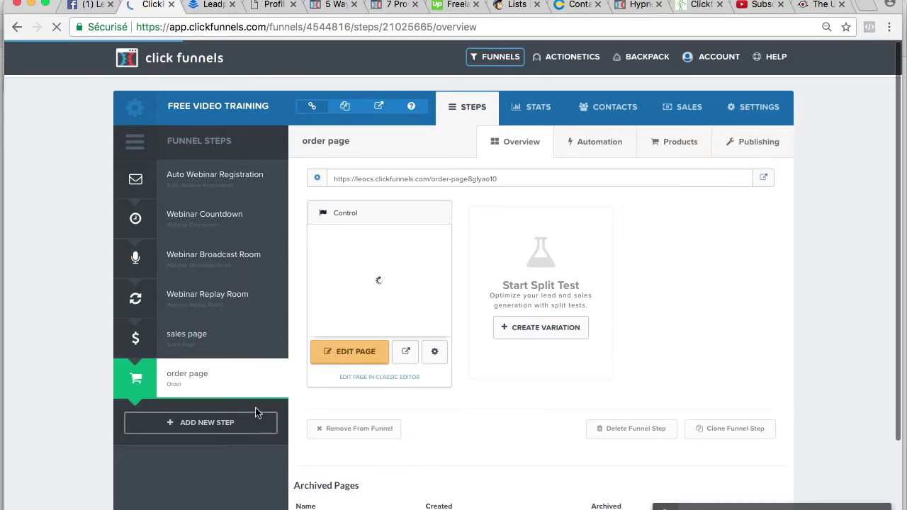
Open the Auto Webinar Registration page in the page editor and review its layout.
{"action": "left_click", "coordinate": [232, 190]}
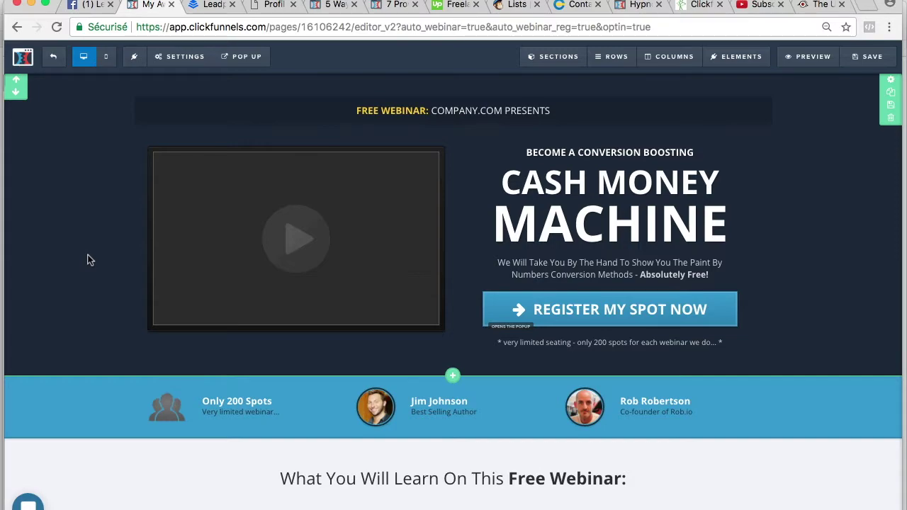
{"action": "scroll", "coordinate": [88, 259], "scroll_direction": "down", "scroll_amount": 1}
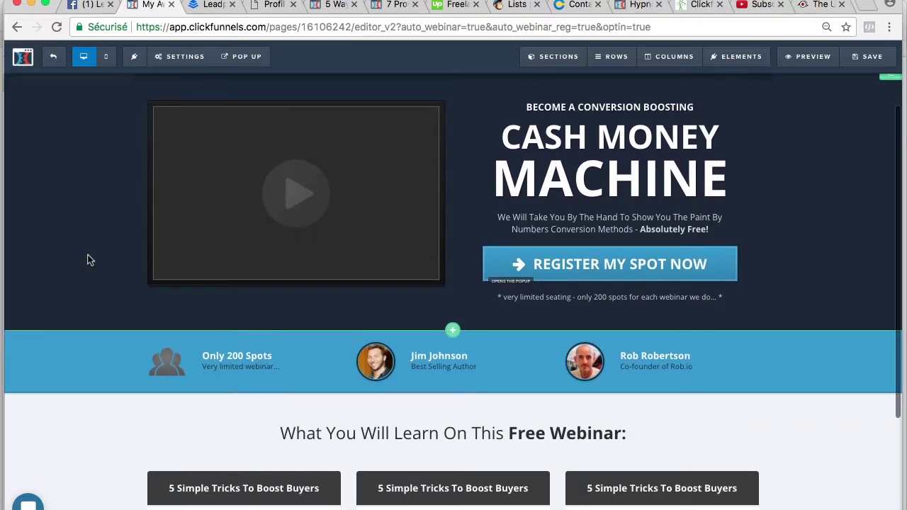
{"action": "scroll", "coordinate": [213, 264], "scroll_direction": "up", "scroll_amount": 1}
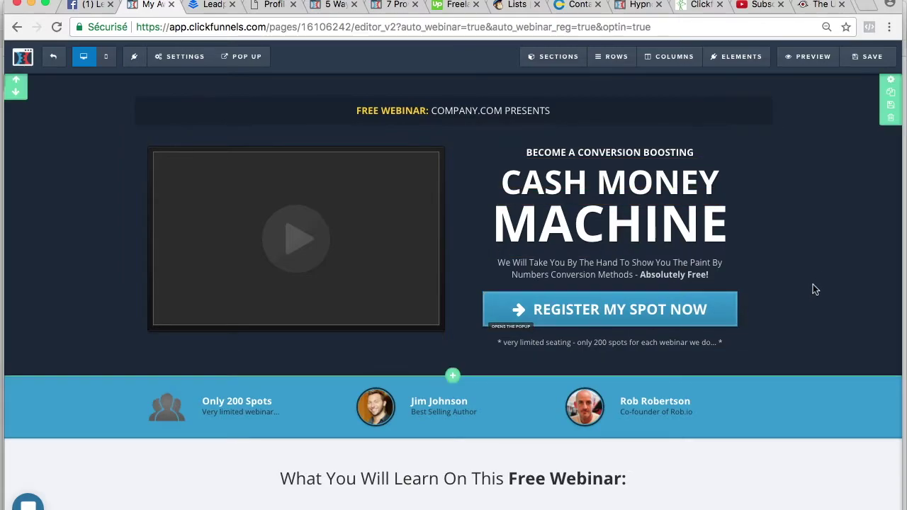
Preview the Auto Webinar Registration page and open its registration pop-up from the Register My Spot Now button.
{"action": "scroll", "coordinate": [812, 287], "scroll_direction": "down", "scroll_amount": 3}
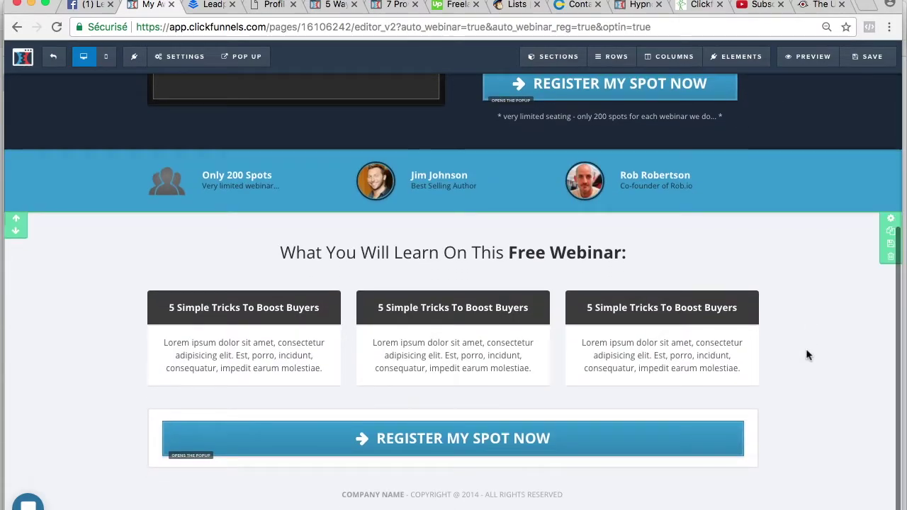
{"action": "scroll", "coordinate": [808, 355], "scroll_direction": "up", "scroll_amount": 3}
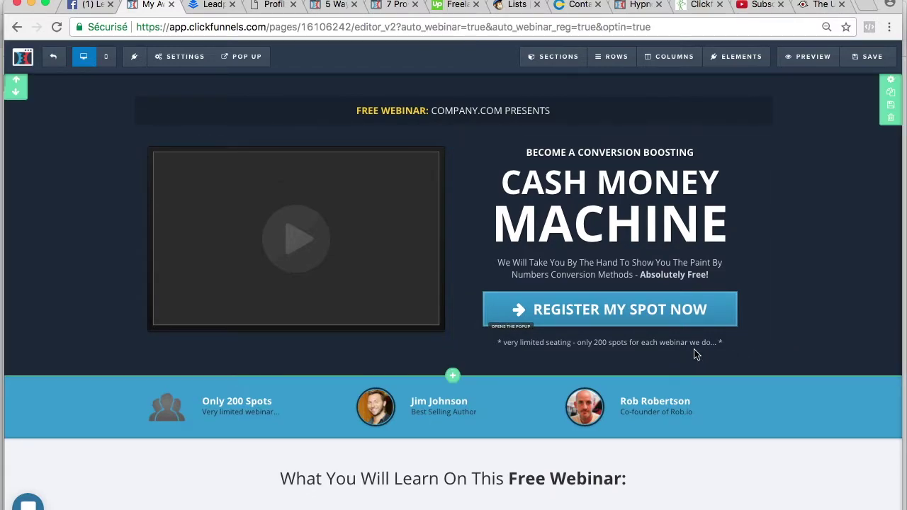
{"action": "mouse_move", "coordinate": [668, 326]}
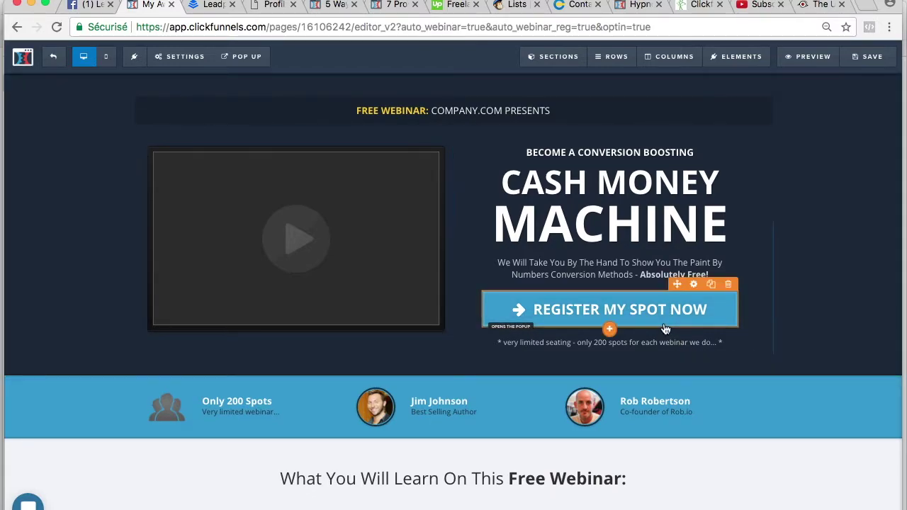
{"action": "left_click", "coordinate": [811, 65]}
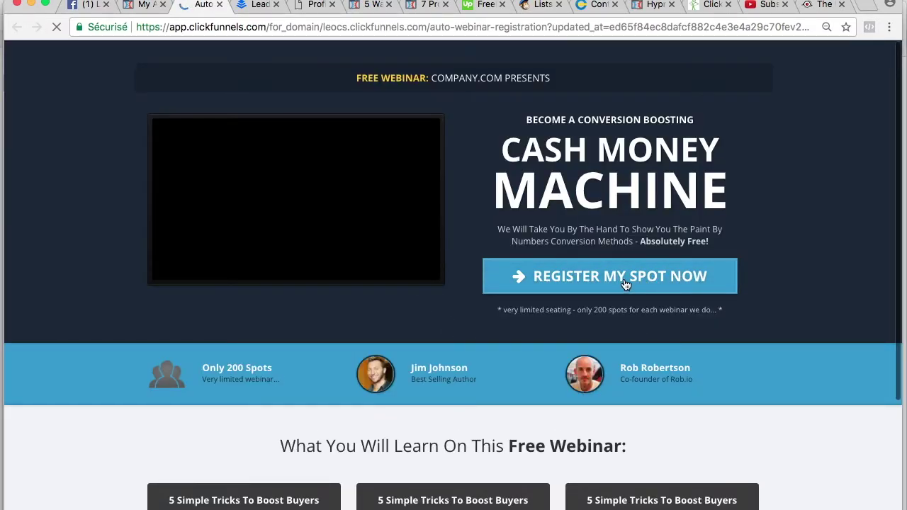
{"action": "left_click", "coordinate": [625, 283]}
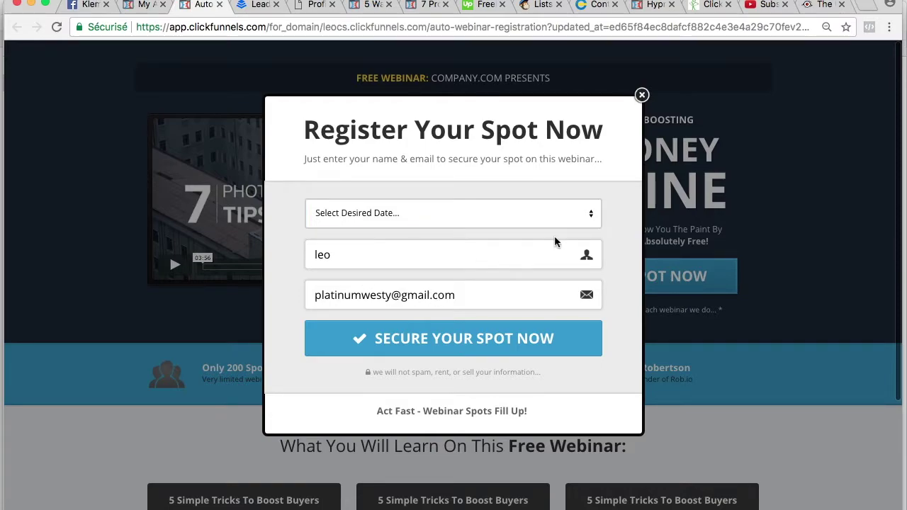
Select Sunday, Aug 27th, 2017 in the previewed registration form, check the session time choices, and return to the page editor.
{"action": "left_click", "coordinate": [589, 217]}
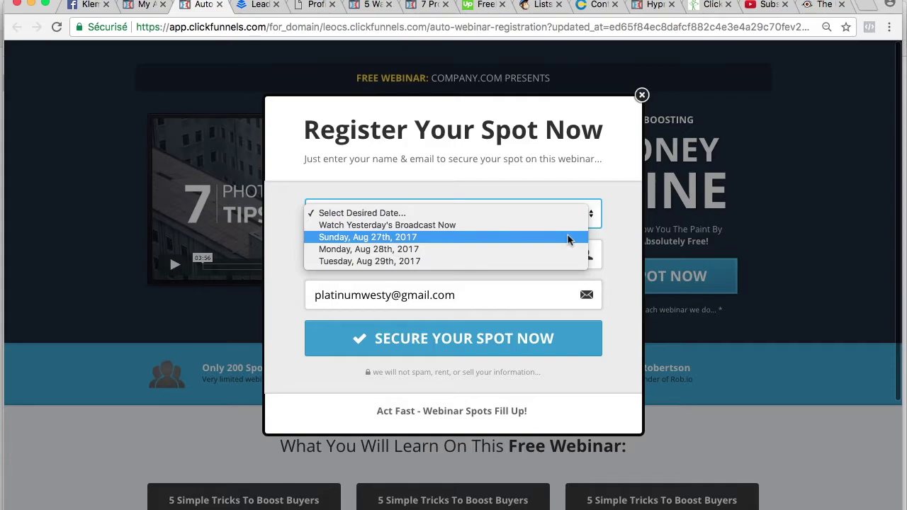
{"action": "left_click", "coordinate": [567, 237]}
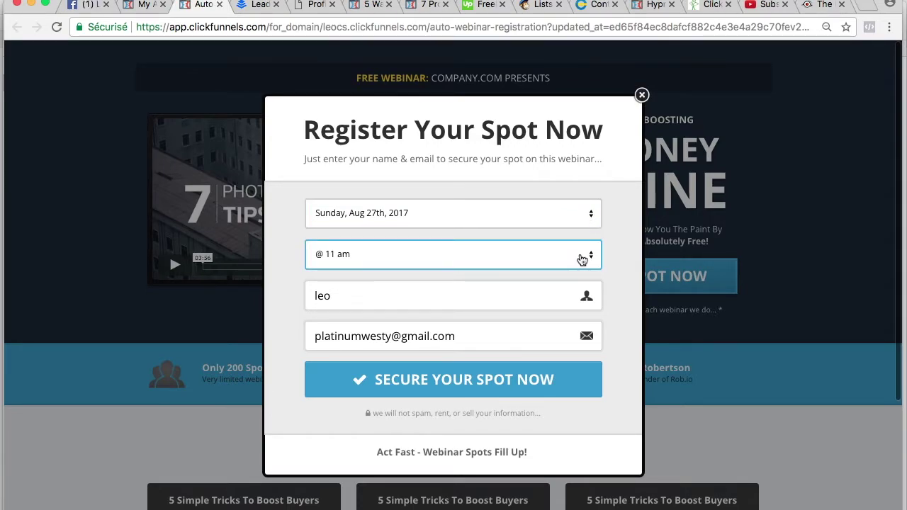
{"action": "left_click", "coordinate": [581, 258]}
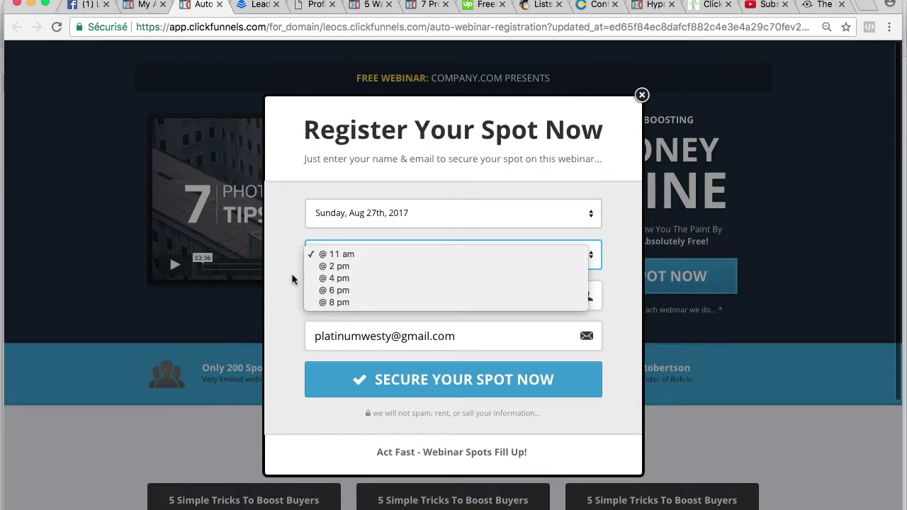
{"action": "left_click", "coordinate": [147, 5]}
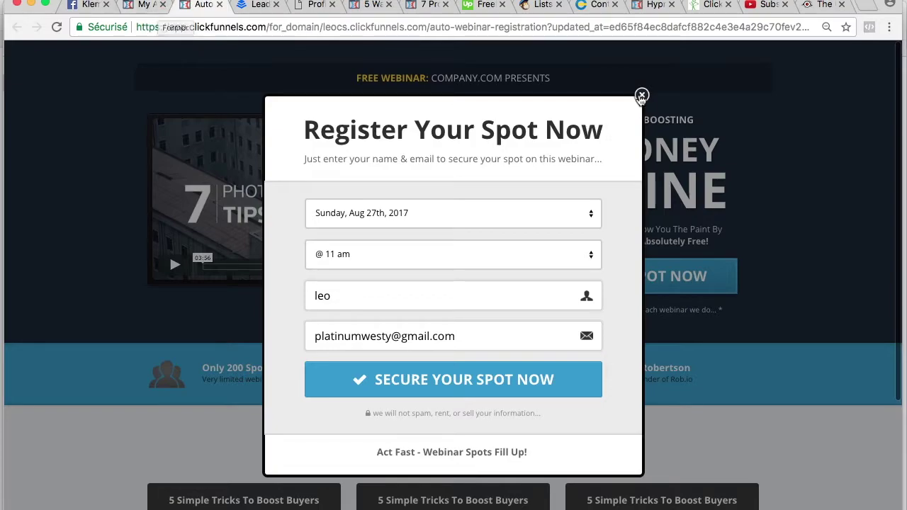
{"action": "left_click", "coordinate": [263, 55]}
{"action": "left_click", "coordinate": [145, 5]}
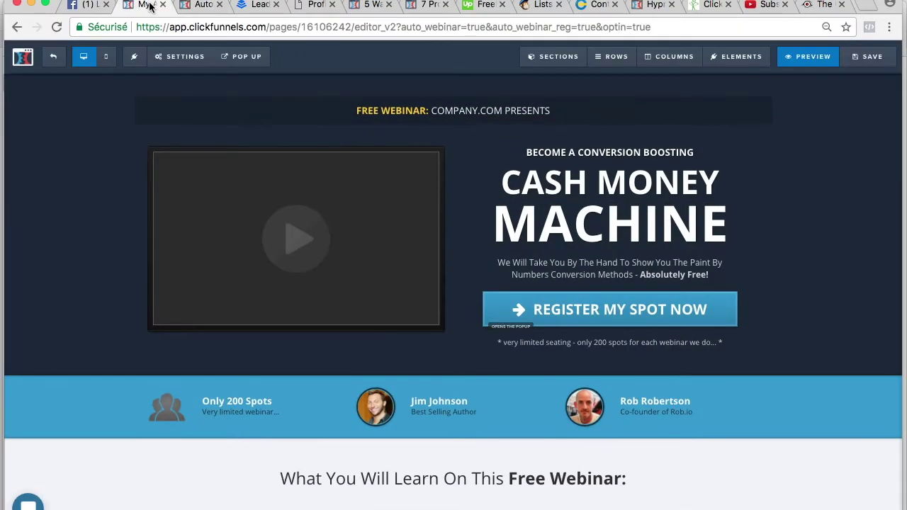
Examine the general and advanced style settings of the Register My Spot Now button.
{"action": "mouse_move", "coordinate": [197, 67]}
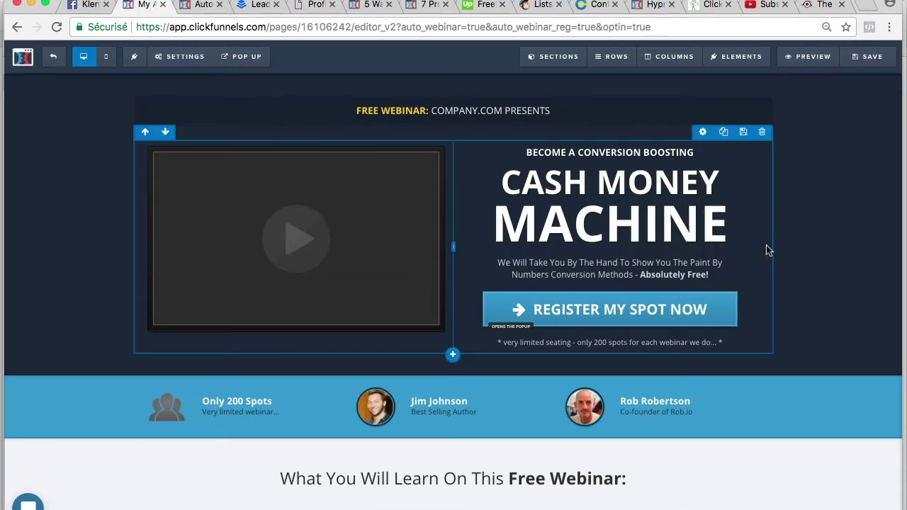
{"action": "left_click", "coordinate": [711, 320]}
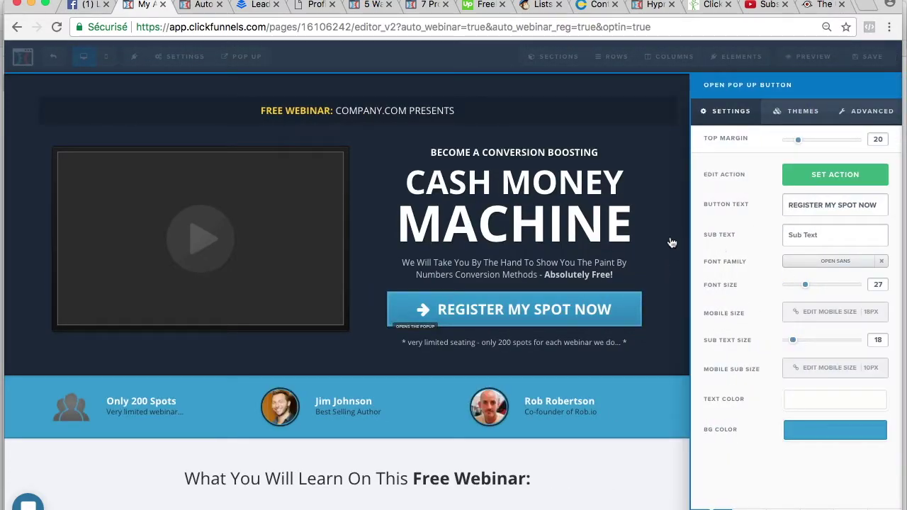
{"action": "left_click", "coordinate": [863, 116]}
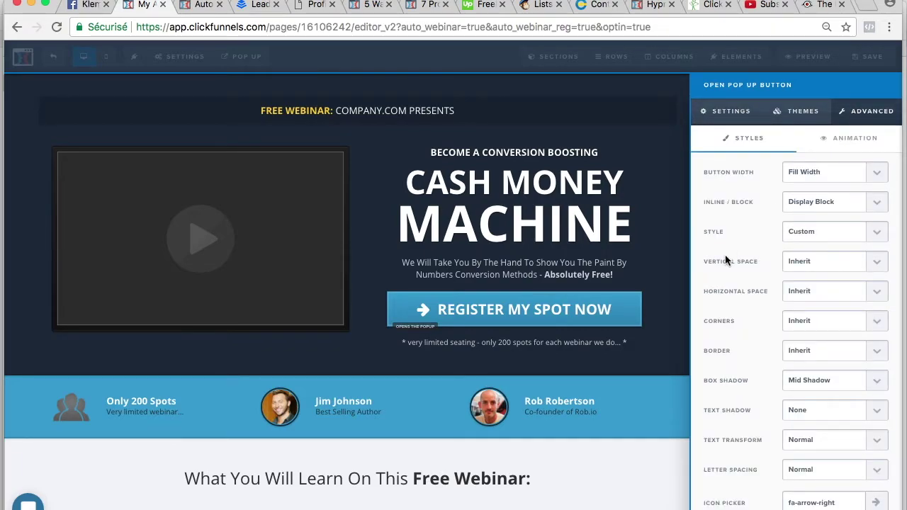
{"action": "scroll", "coordinate": [741, 348], "scroll_direction": "down", "scroll_amount": 3}
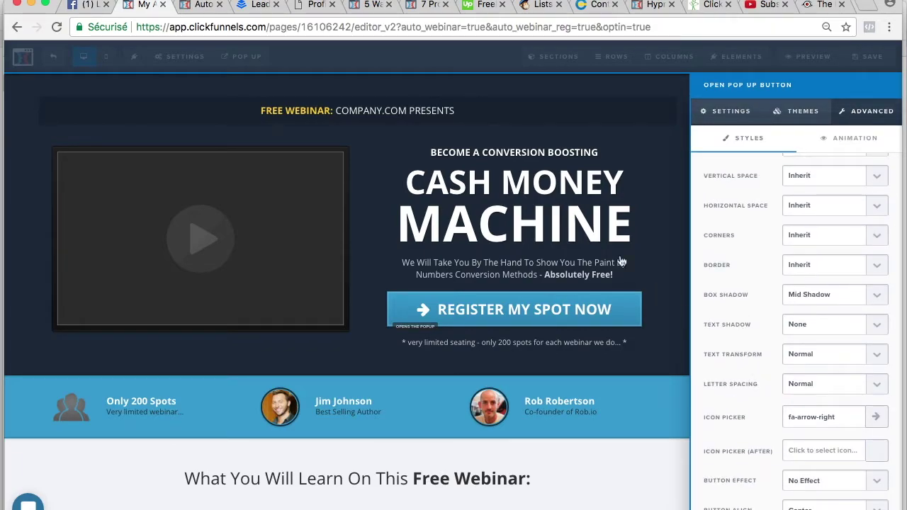
{"action": "left_click", "coordinate": [622, 263]}
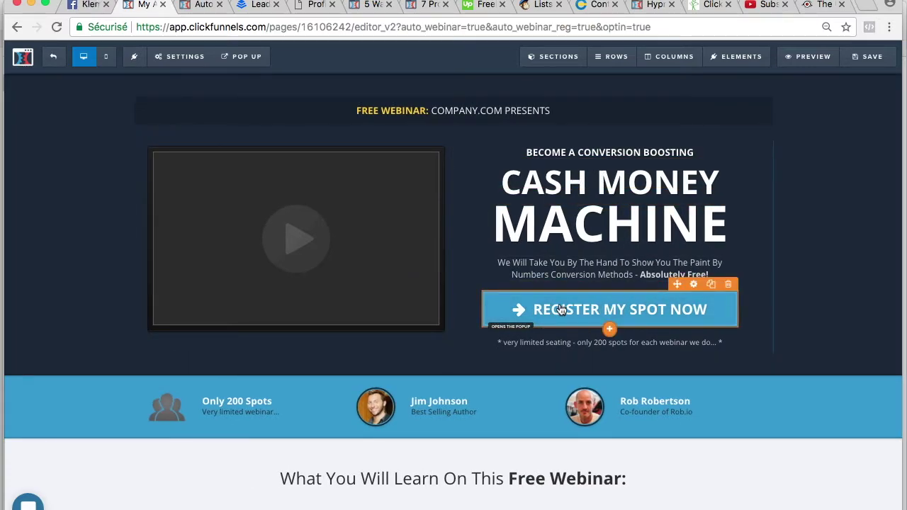
Open the registration pop-up's settings in the editor and look over its form.
{"action": "scroll", "coordinate": [675, 264], "scroll_direction": "down", "scroll_amount": 1}
{"action": "left_click", "coordinate": [246, 58]}
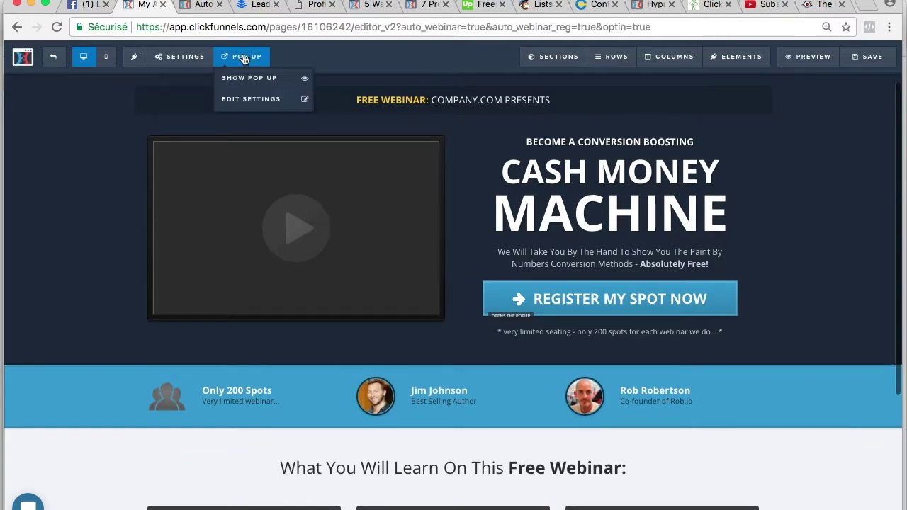
{"action": "left_click", "coordinate": [245, 95]}
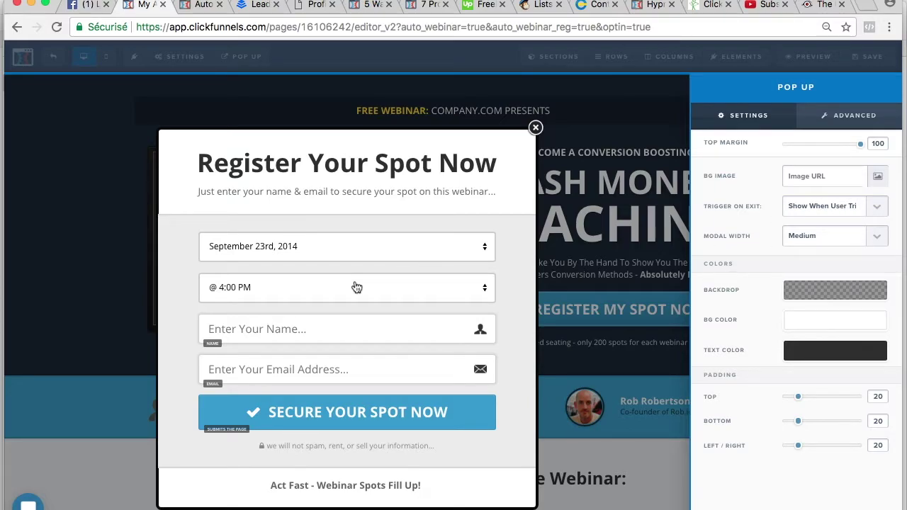
{"action": "left_click", "coordinate": [439, 293]}
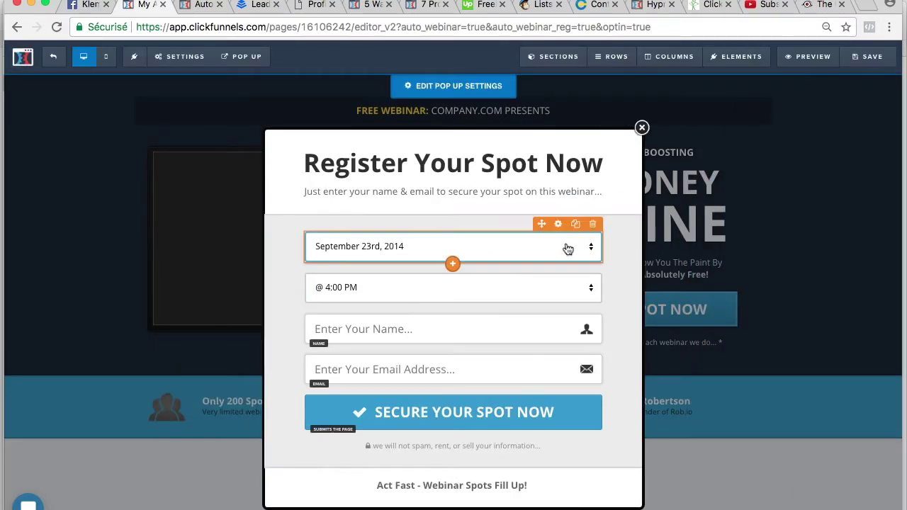
Examine the pop-up date field's text settings and its available date formats.
{"action": "left_click", "coordinate": [567, 250]}
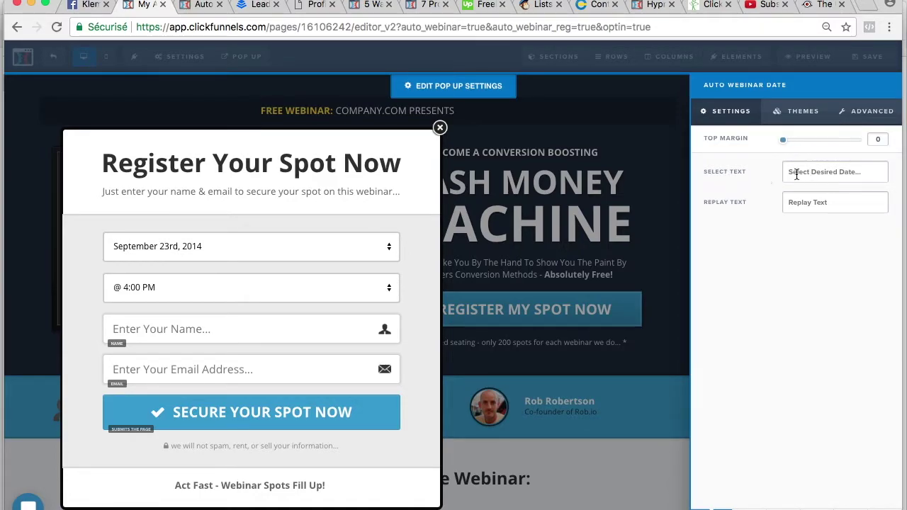
{"action": "left_click", "coordinate": [868, 117]}
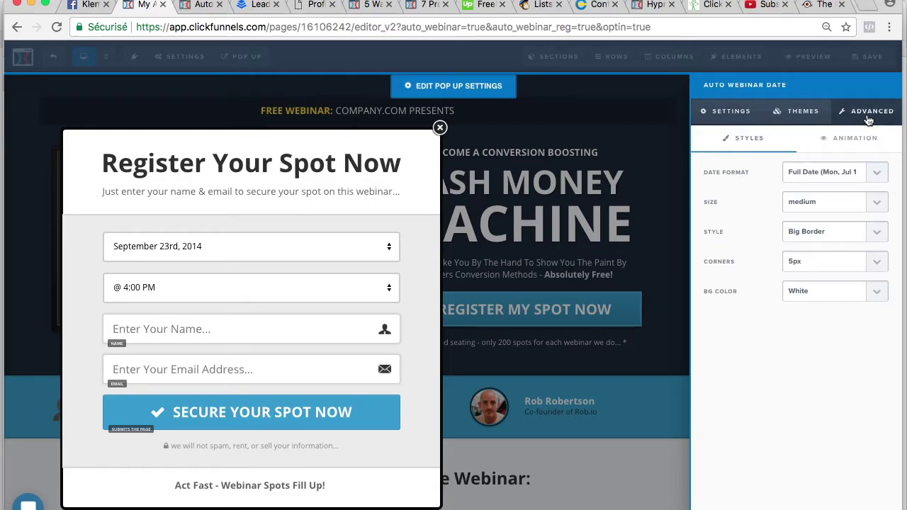
{"action": "left_click", "coordinate": [881, 178]}
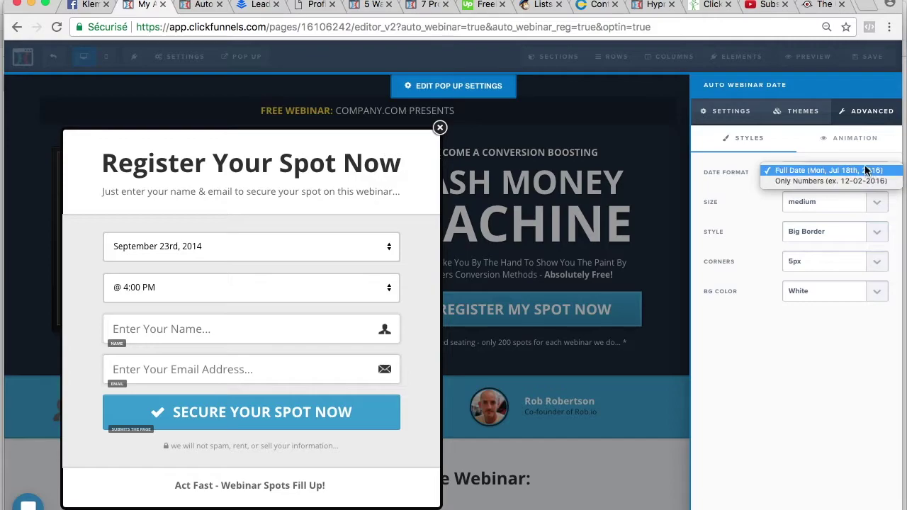
{"action": "left_click", "coordinate": [741, 195]}
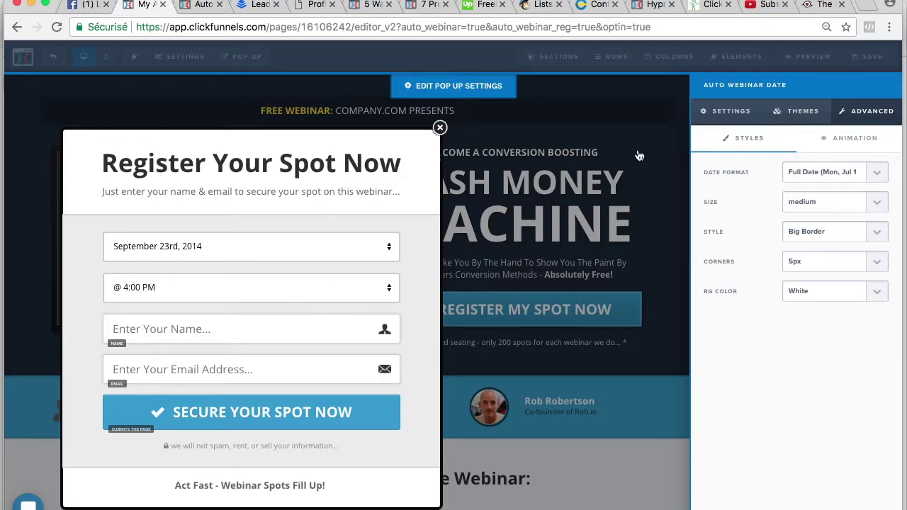
Examine the on/off options for the webinar time slots in the pop-up's time field, and close the pop-up.
{"action": "left_click", "coordinate": [330, 295]}
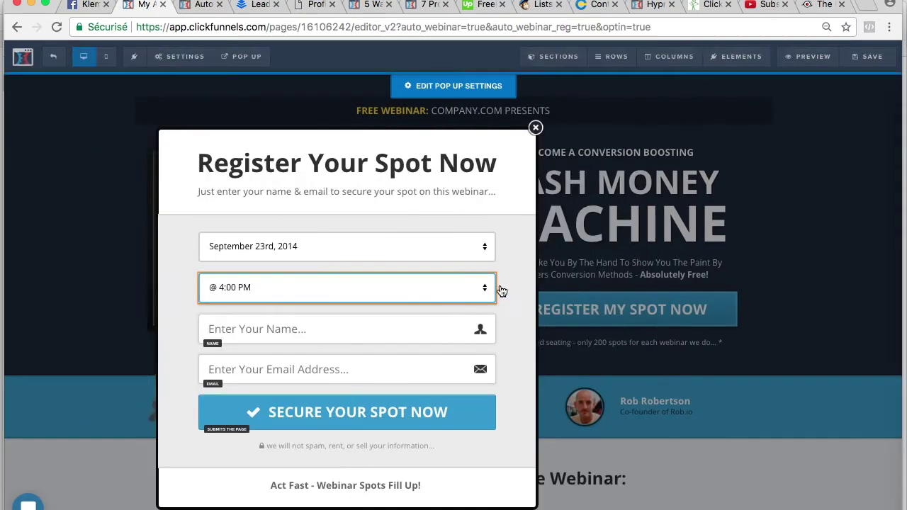
{"action": "left_click", "coordinate": [500, 291]}
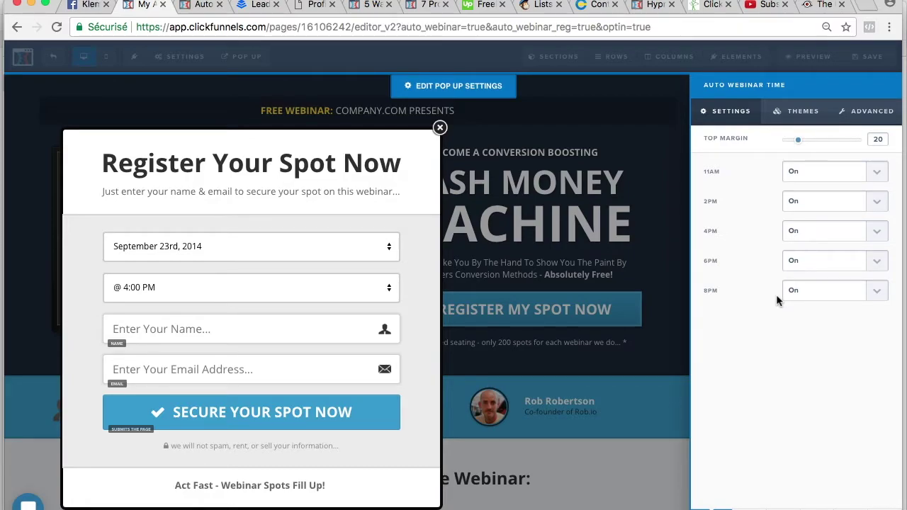
{"action": "left_click", "coordinate": [875, 177]}
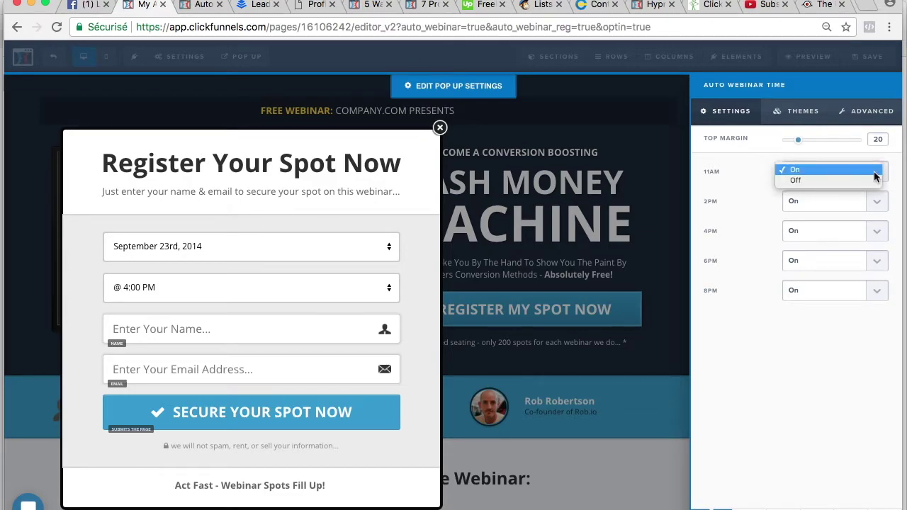
{"action": "left_click", "coordinate": [835, 217]}
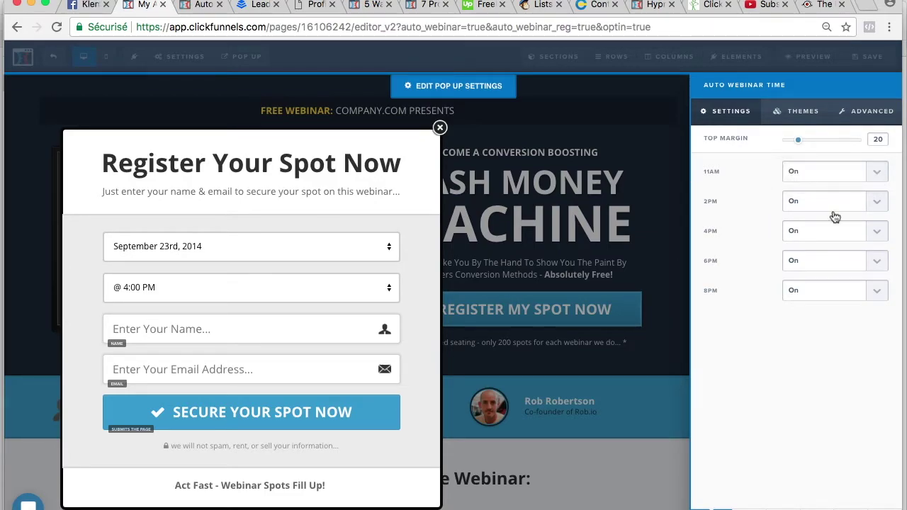
{"action": "left_click", "coordinate": [876, 202]}
{"action": "left_click", "coordinate": [876, 201]}
{"action": "left_click", "coordinate": [871, 188]}
{"action": "left_click", "coordinate": [673, 218]}
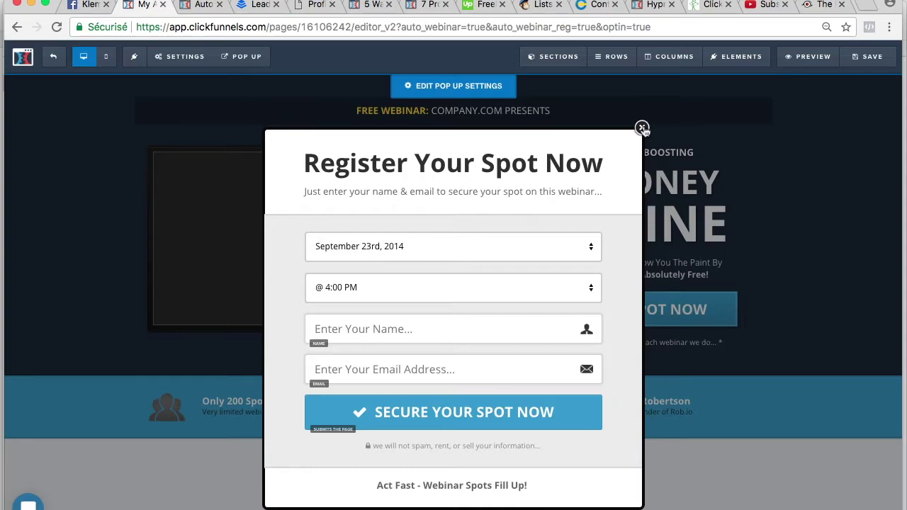
{"action": "left_click", "coordinate": [642, 128]}
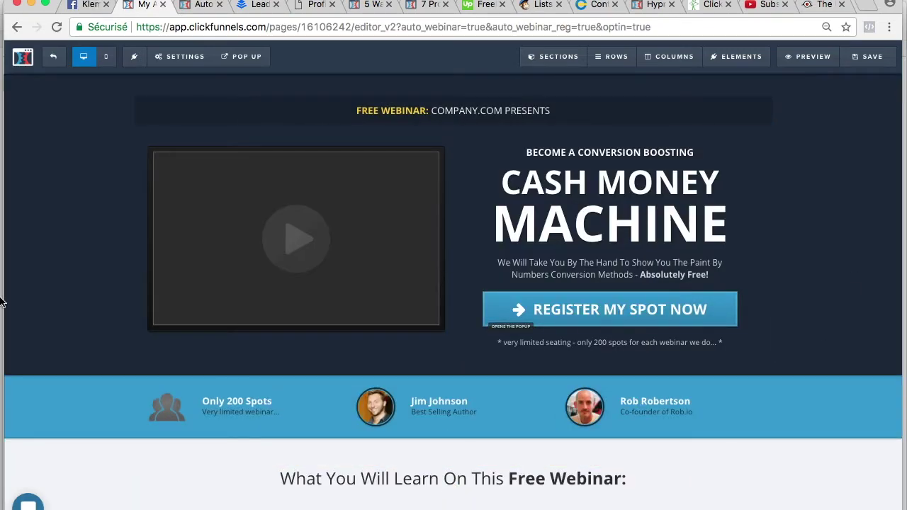
Open the Webinar Countdown page in the page editor to review its layout, and return to the funnel steps.
{"action": "left_click", "coordinate": [59, 66]}
{"action": "left_click", "coordinate": [552, 185]}
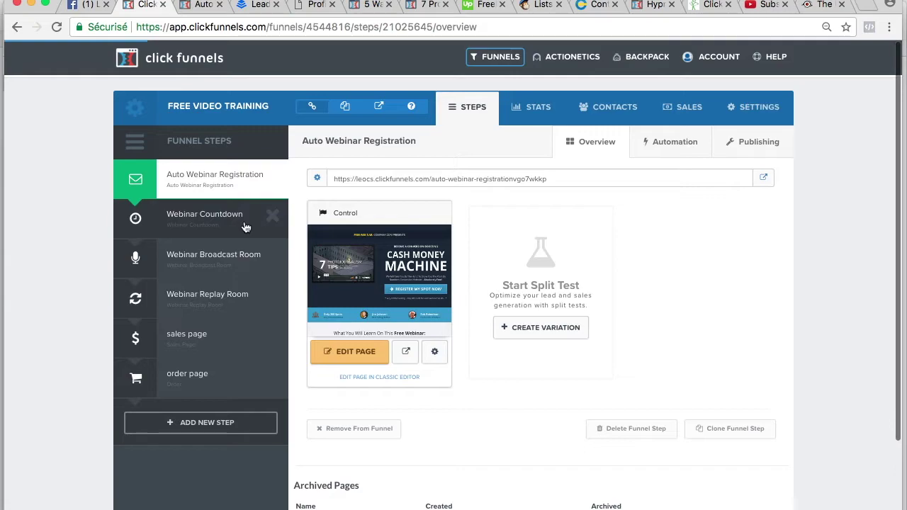
{"action": "left_click", "coordinate": [245, 227]}
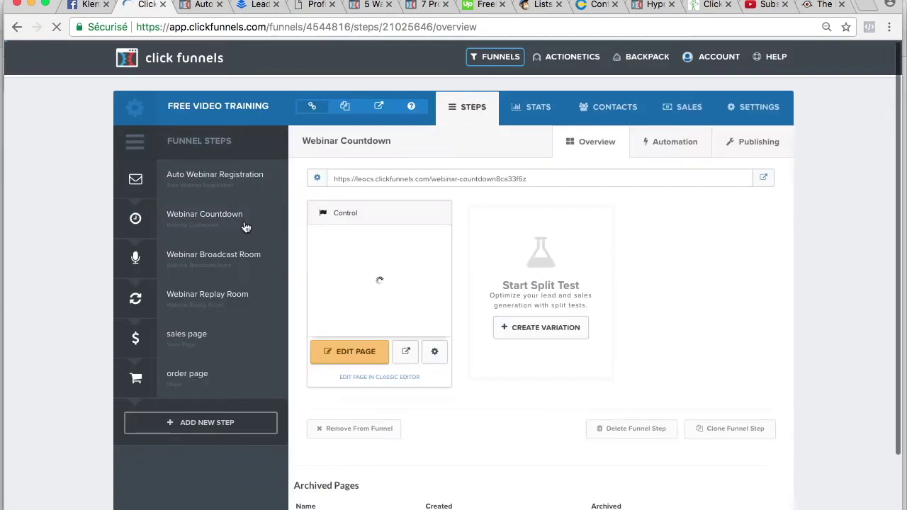
{"action": "left_click", "coordinate": [360, 355]}
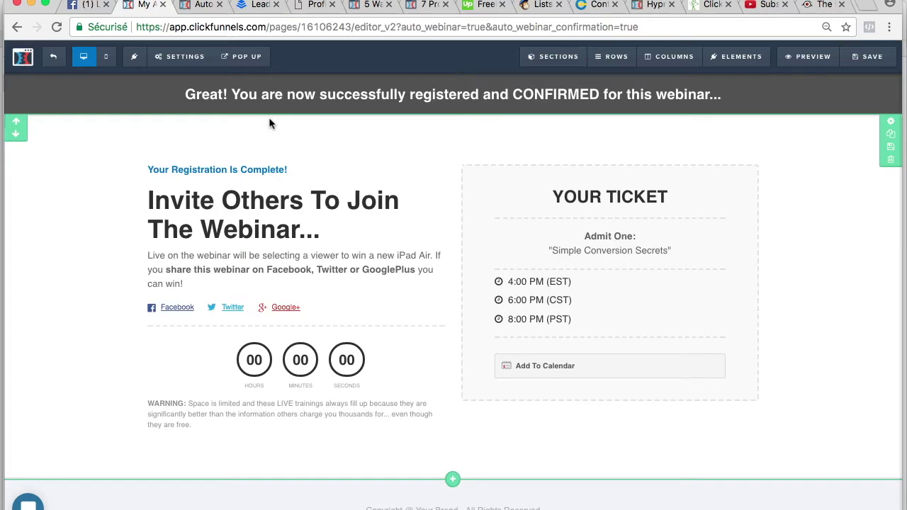
{"action": "left_click", "coordinate": [55, 58]}
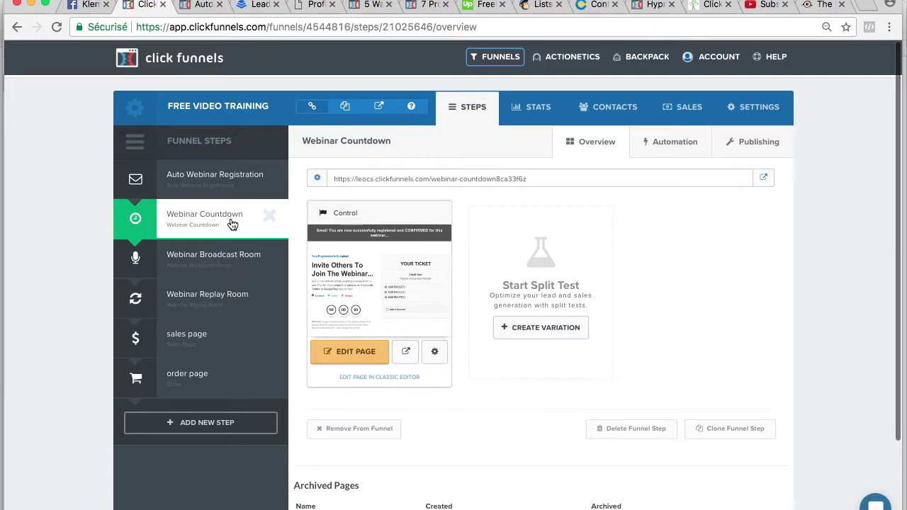
Rename the Webinar Countdown funnel step to "free webinar training" and update the funnel step.
{"action": "left_click", "coordinate": [755, 150]}
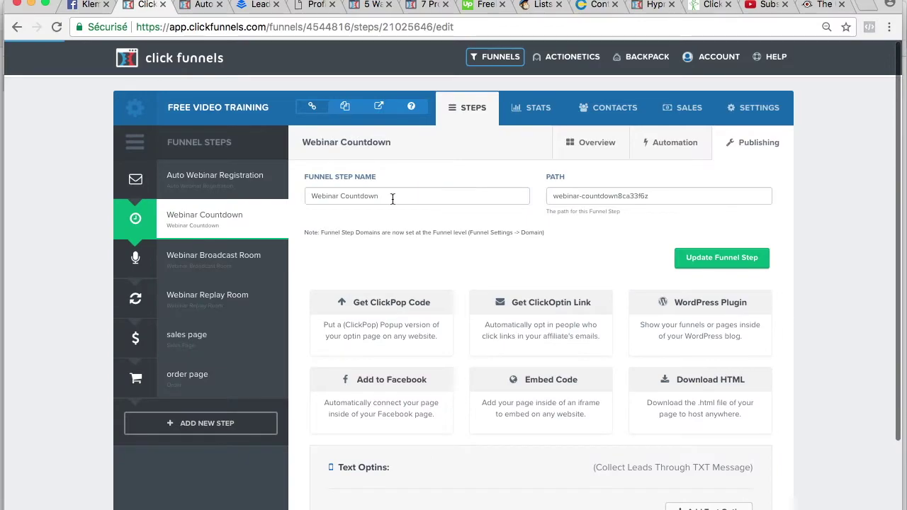
{"action": "left_click_drag", "start_coordinate": [390, 196], "coordinate": [310, 195]}
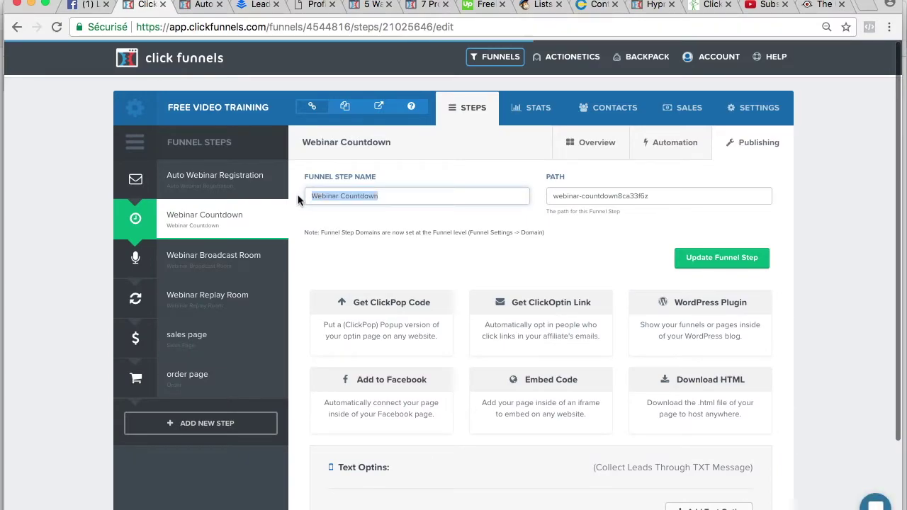
{"action": "key", "text": "BackSpace"}
{"action": "type", "text": "free webinar"}
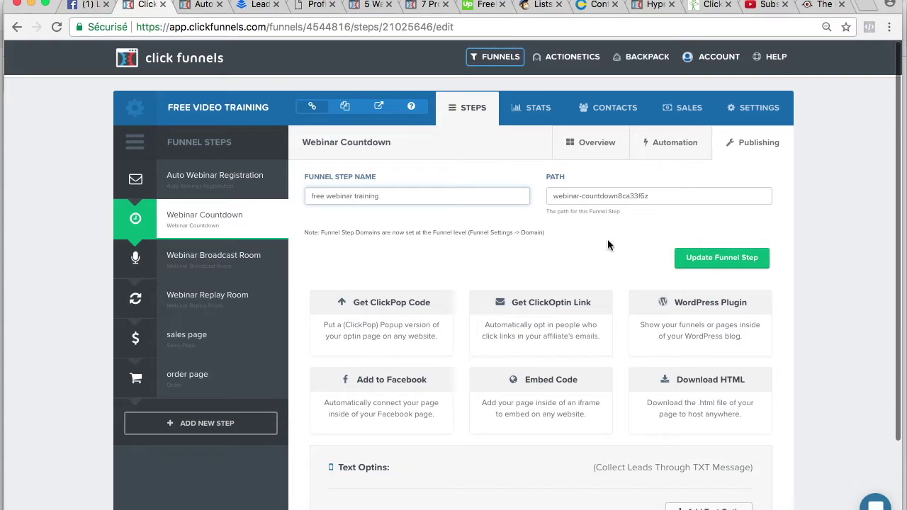
{"action": "left_click", "coordinate": [727, 258]}
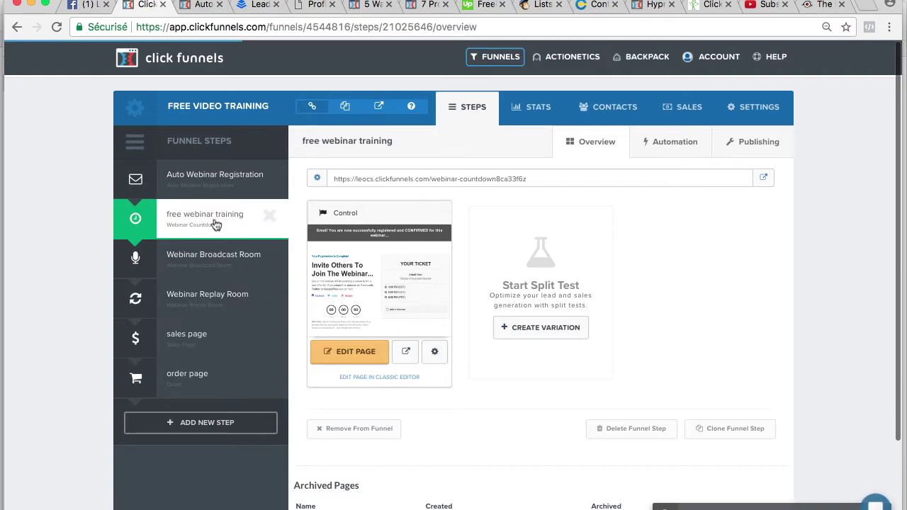
Open the free webinar training page in the page editor, review its countdown and ticket content, and return to the funnel steps.
{"action": "left_click", "coordinate": [356, 354]}
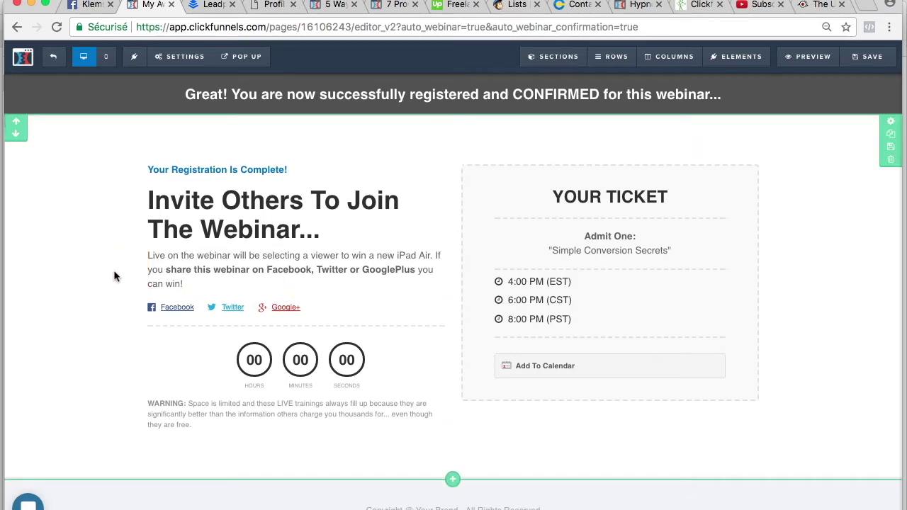
{"action": "scroll", "coordinate": [114, 276], "scroll_direction": "down", "scroll_amount": 1}
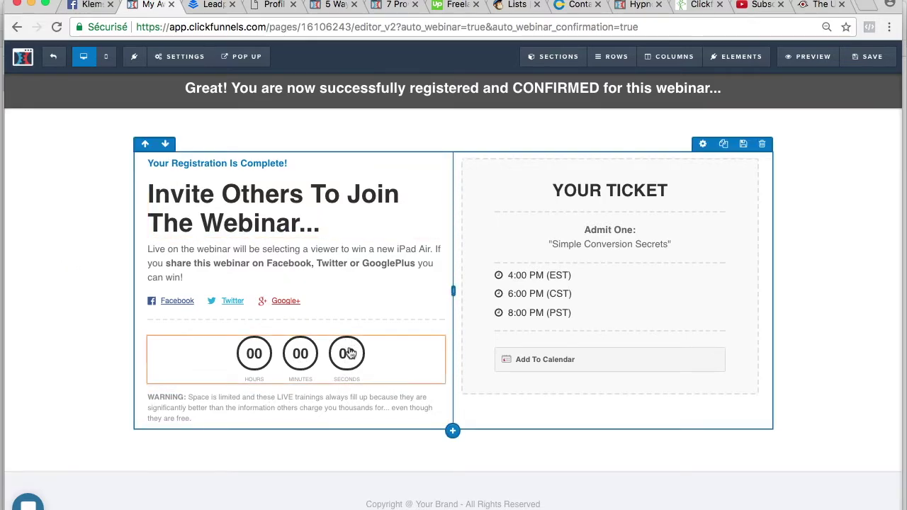
{"action": "left_click", "coordinate": [58, 61]}
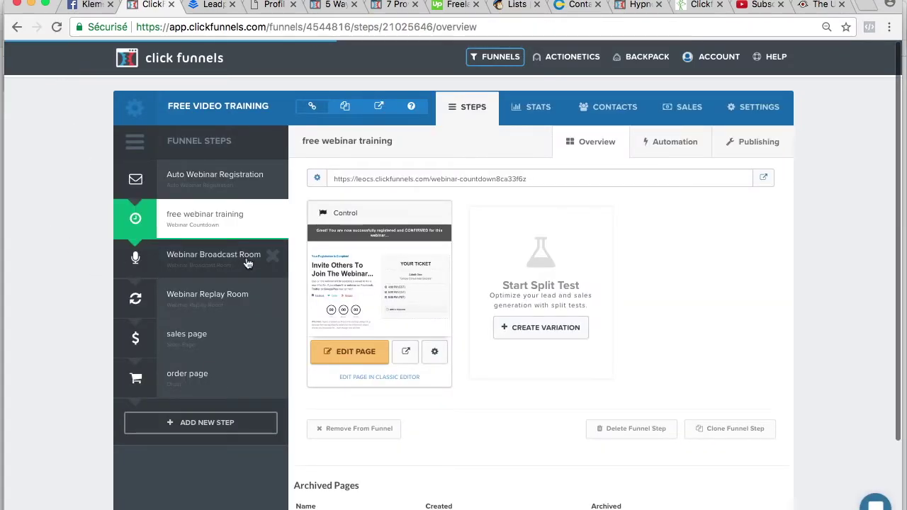
Open the Webinar Broadcast Room page in the page editor and examine the video types available for its video element.
{"action": "left_click", "coordinate": [247, 264]}
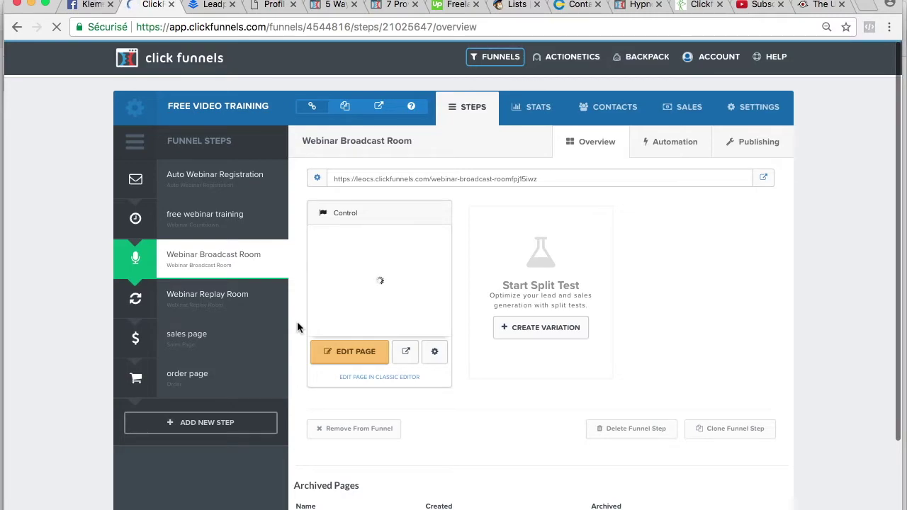
{"action": "left_click", "coordinate": [352, 353]}
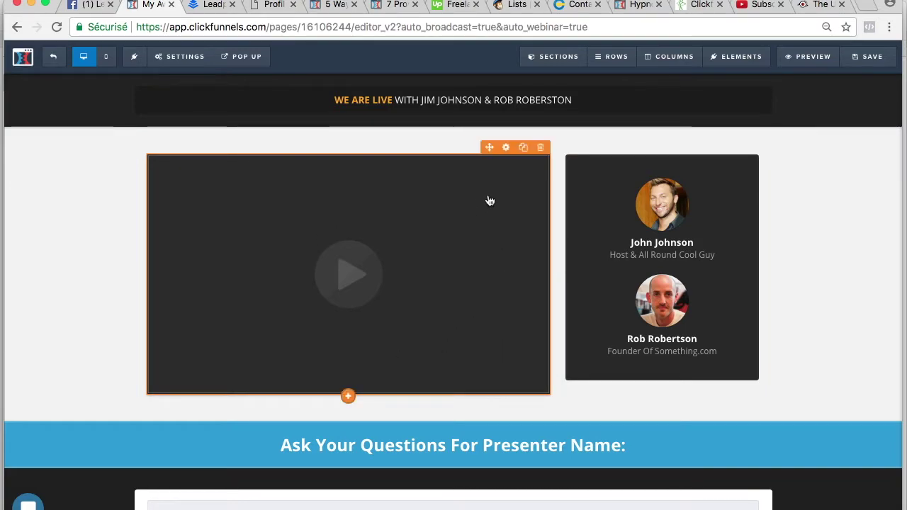
{"action": "left_click", "coordinate": [530, 215]}
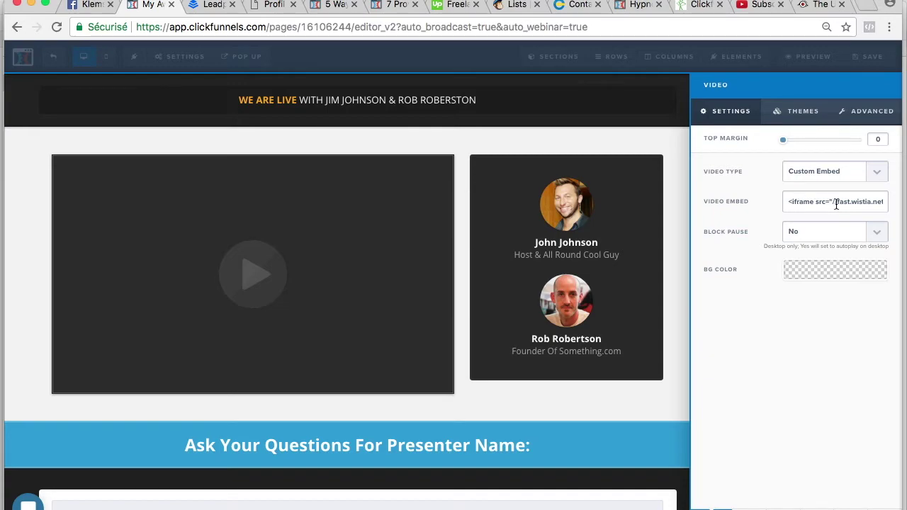
{"action": "left_click", "coordinate": [879, 179]}
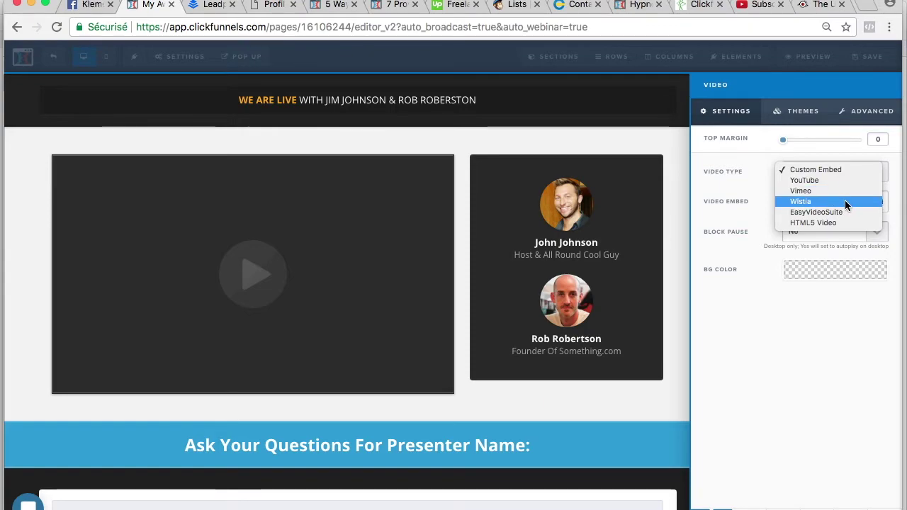
{"action": "left_click", "coordinate": [761, 187]}
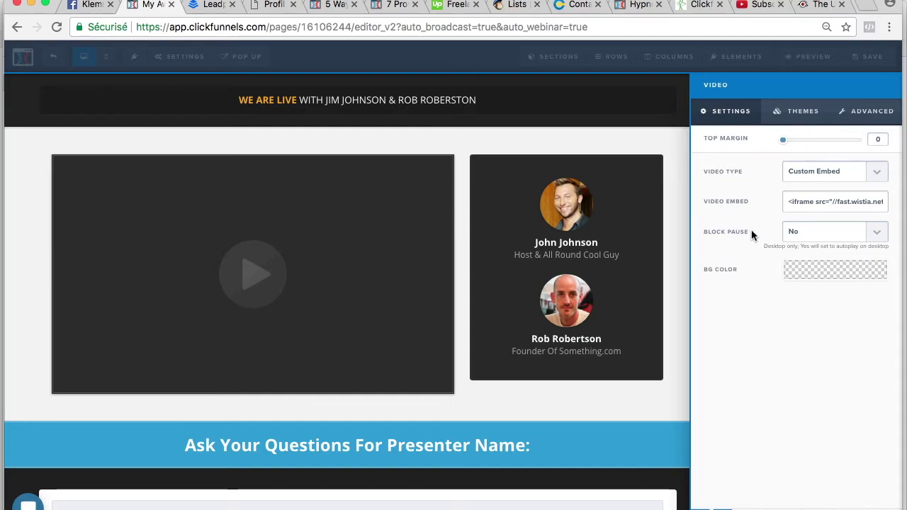
Examine the broadcast video's block pause options and advanced style settings, and close the video settings.
{"action": "left_click", "coordinate": [876, 234]}
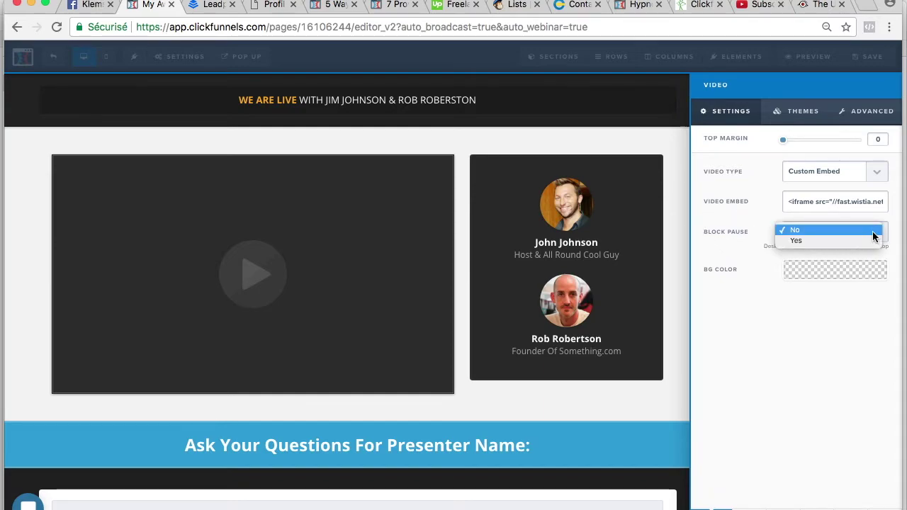
{"action": "left_click", "coordinate": [757, 228]}
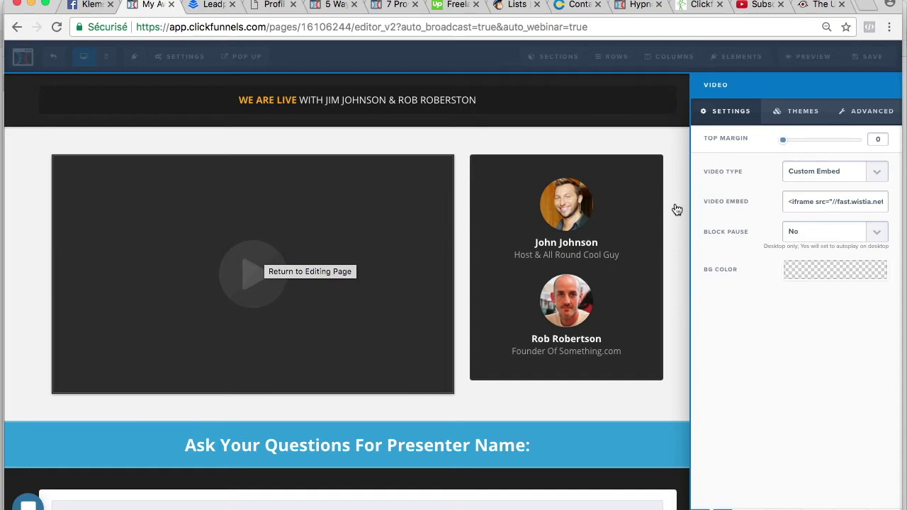
{"action": "left_click", "coordinate": [872, 113]}
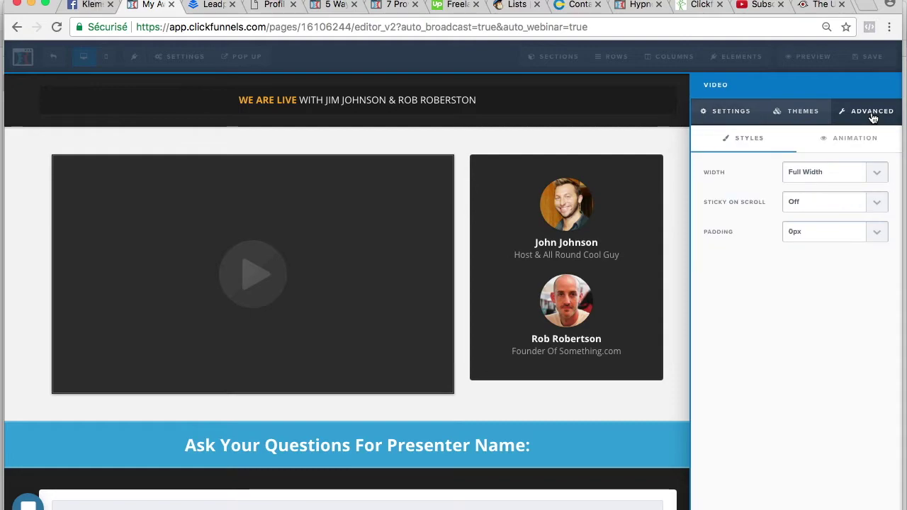
{"action": "left_click", "coordinate": [682, 253]}
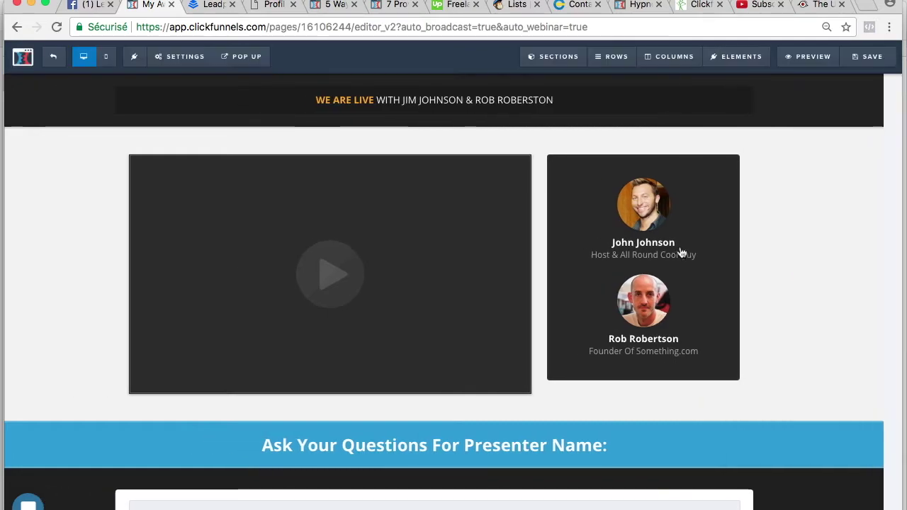
Look over the broadcast page down to its comments section, and leave the page editor without saving.
{"action": "scroll", "coordinate": [113, 280], "scroll_direction": "down", "scroll_amount": 2}
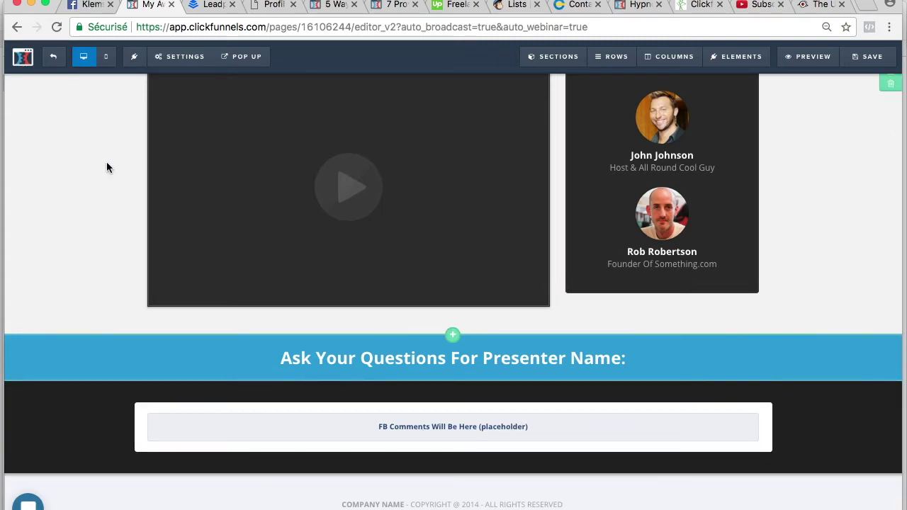
{"action": "scroll", "coordinate": [85, 168], "scroll_direction": "up", "scroll_amount": 2}
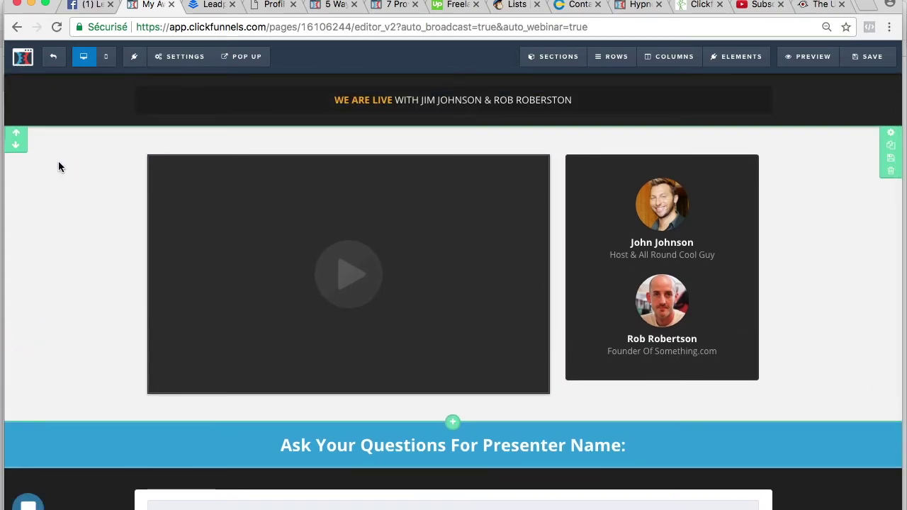
{"action": "left_click", "coordinate": [54, 61]}
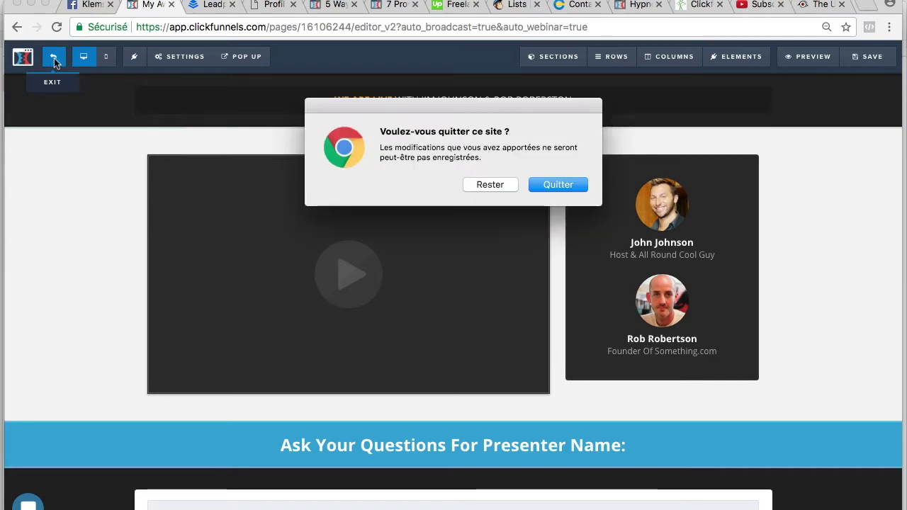
{"action": "left_click", "coordinate": [559, 185]}
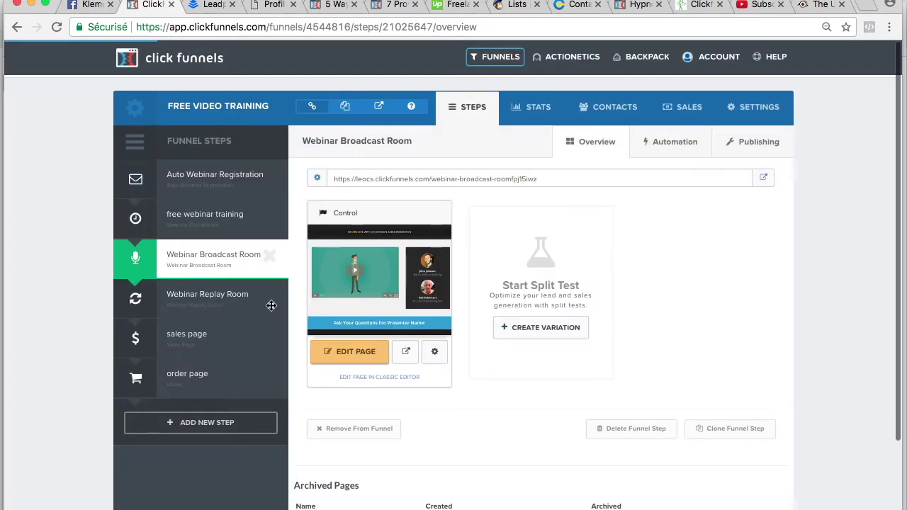
Open the Webinar Replay Room page in the page editor, review its video, presenters and comments sections, and return to the funnel steps.
{"action": "left_click", "coordinate": [237, 312]}
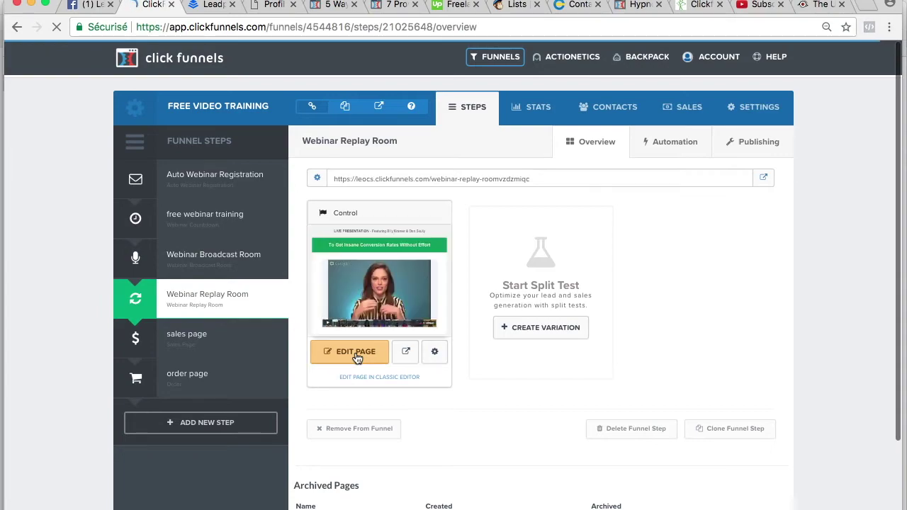
{"action": "left_click", "coordinate": [356, 352]}
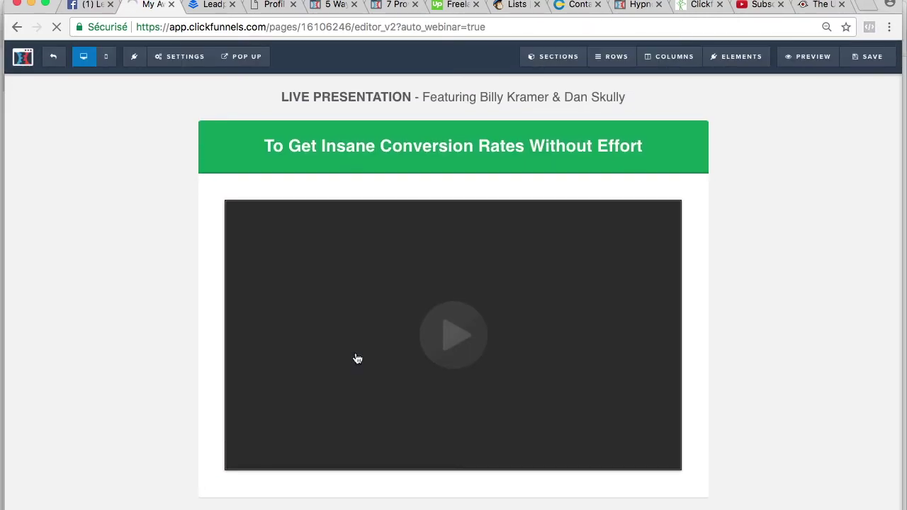
{"action": "scroll", "coordinate": [126, 262], "scroll_direction": "down", "scroll_amount": 3}
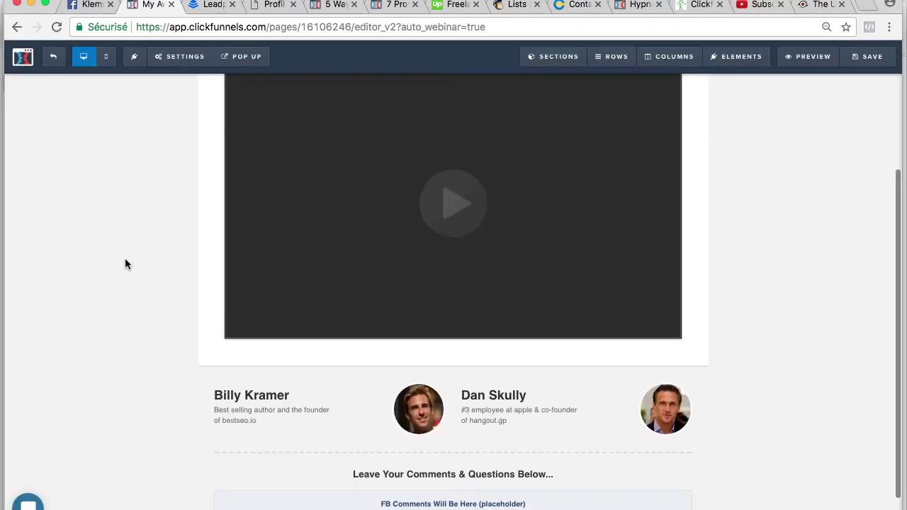
{"action": "scroll", "coordinate": [124, 264], "scroll_direction": "up", "scroll_amount": 2}
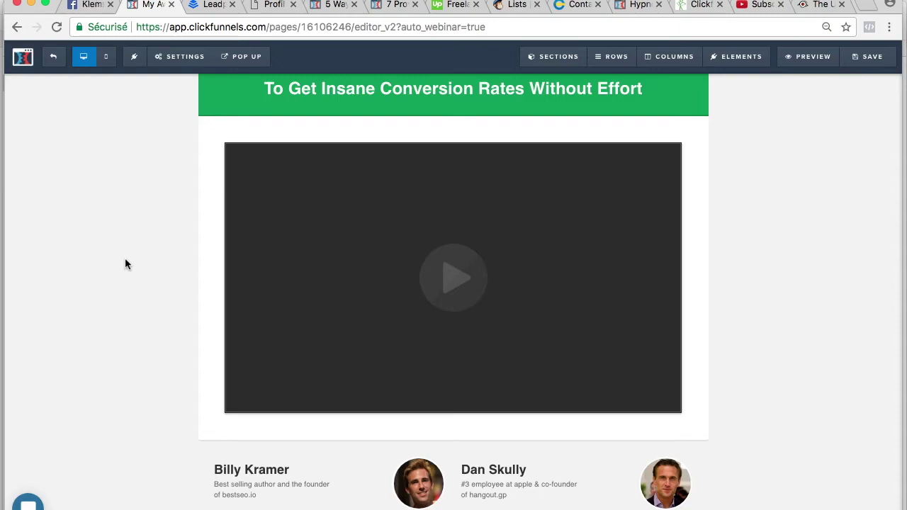
{"action": "scroll", "coordinate": [124, 260], "scroll_direction": "down", "scroll_amount": 4}
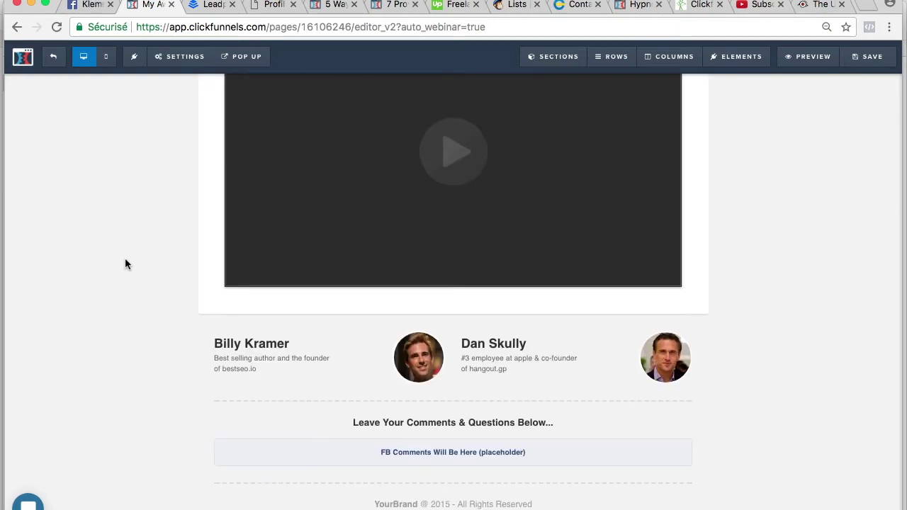
{"action": "scroll", "coordinate": [125, 258], "scroll_direction": "up", "scroll_amount": 6}
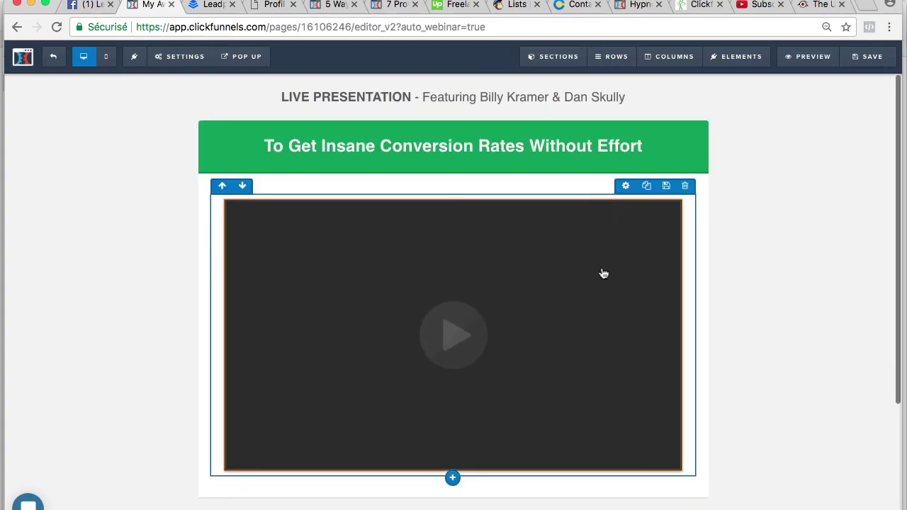
{"action": "left_click", "coordinate": [53, 64]}
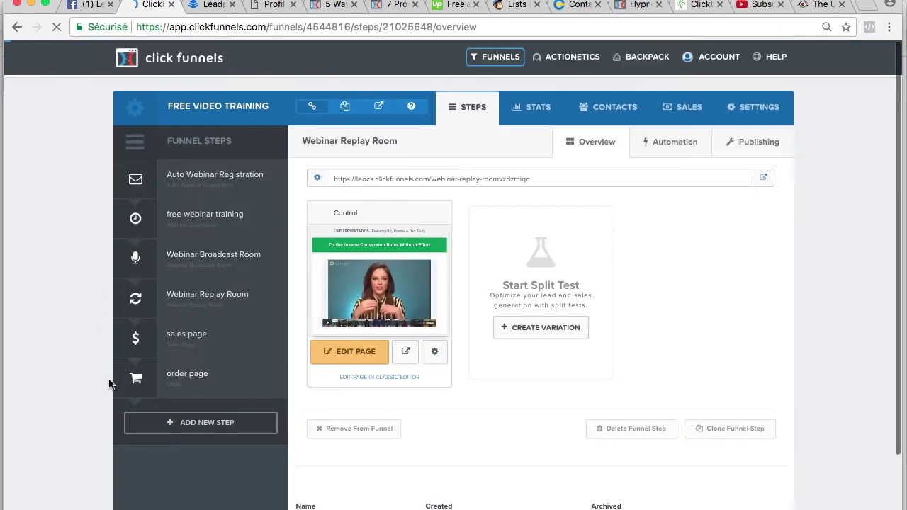
Preview the free webinar training page, close the preview, and view the funnel step's automation trigger events.
{"action": "left_click", "coordinate": [245, 226]}
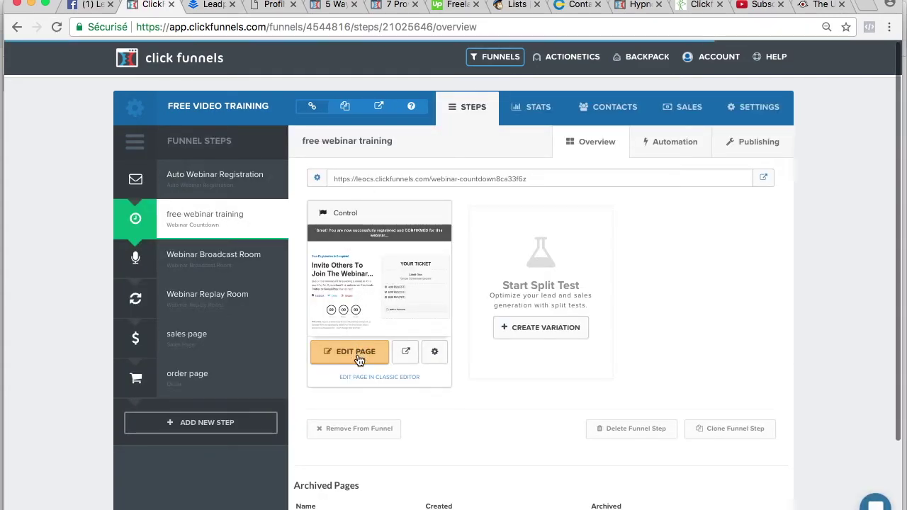
{"action": "left_click", "coordinate": [406, 351]}
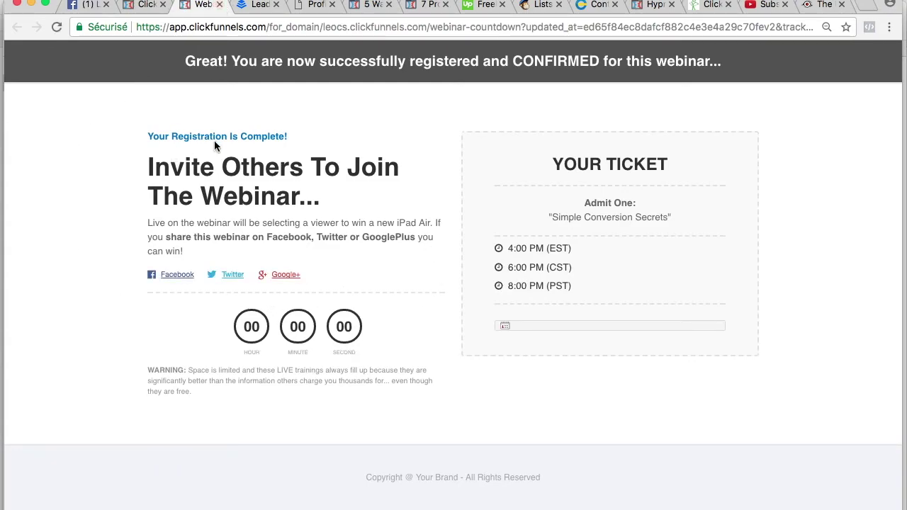
{"action": "left_click", "coordinate": [220, 5]}
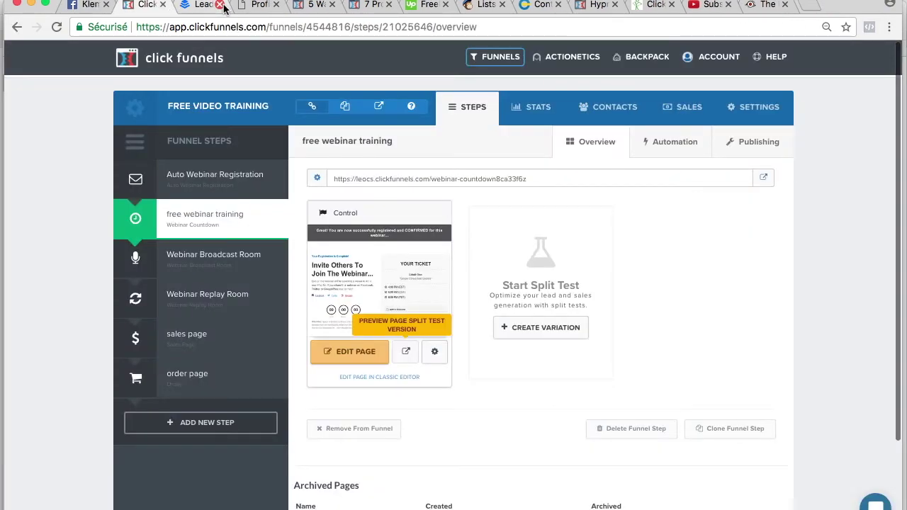
{"action": "left_click", "coordinate": [674, 142]}
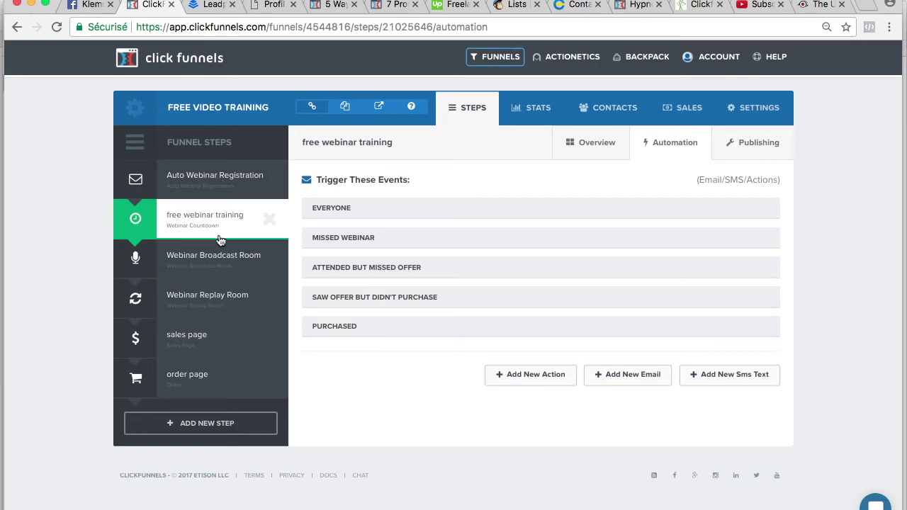
Reopen the Webinar Broadcast Room page in the page editor and view the video element's advanced style settings.
{"action": "left_click", "coordinate": [233, 272]}
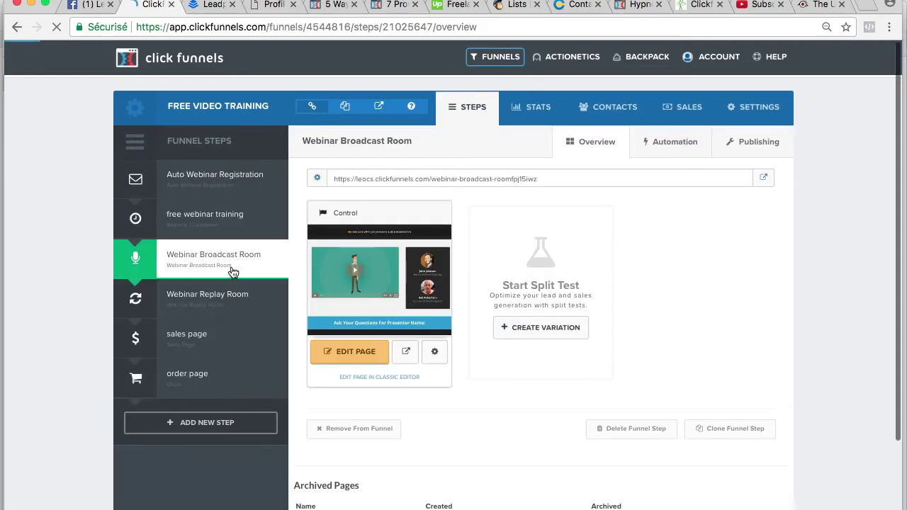
{"action": "left_click", "coordinate": [357, 356]}
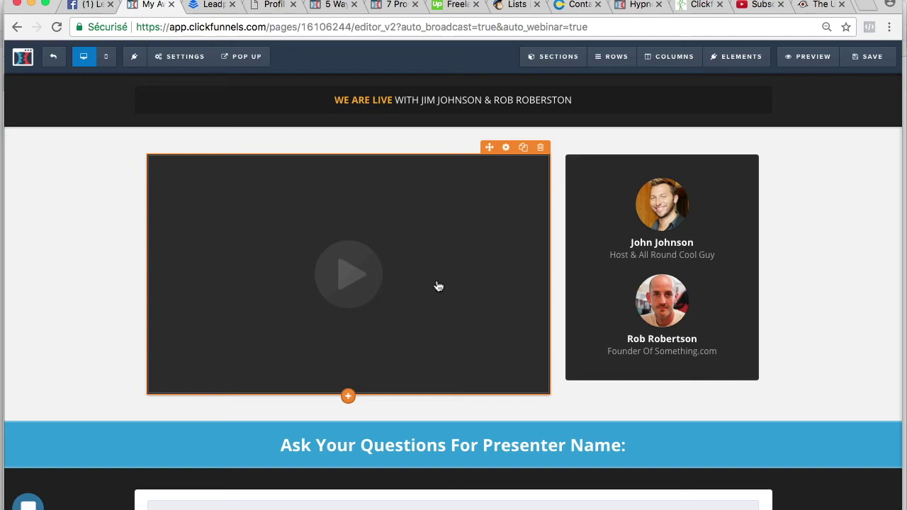
{"action": "left_click", "coordinate": [438, 286]}
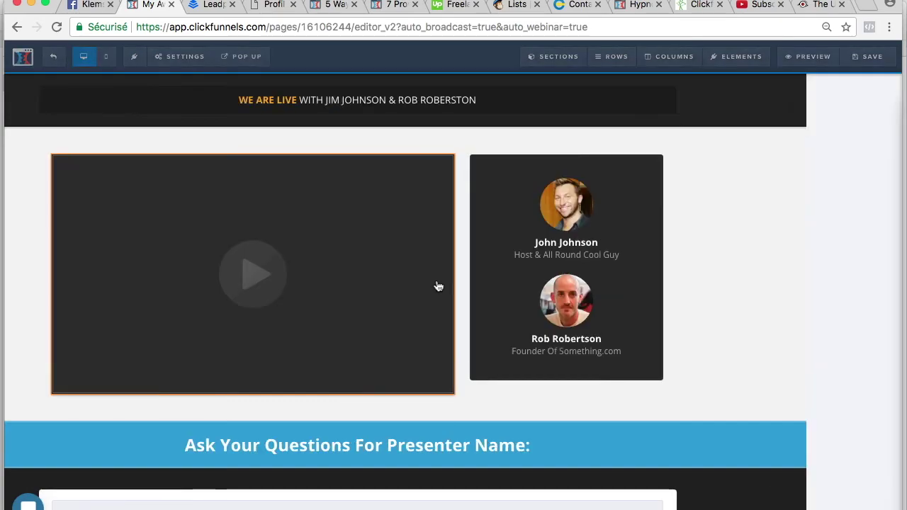
{"action": "left_click", "coordinate": [867, 113]}
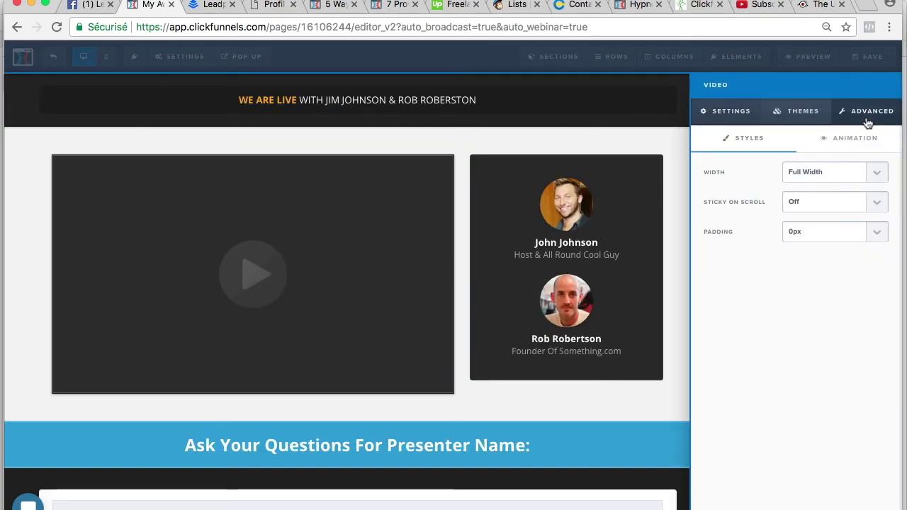
View the broadcast video's themes, close the element settings, and look over the page down to its comments section.
{"action": "left_click", "coordinate": [808, 115]}
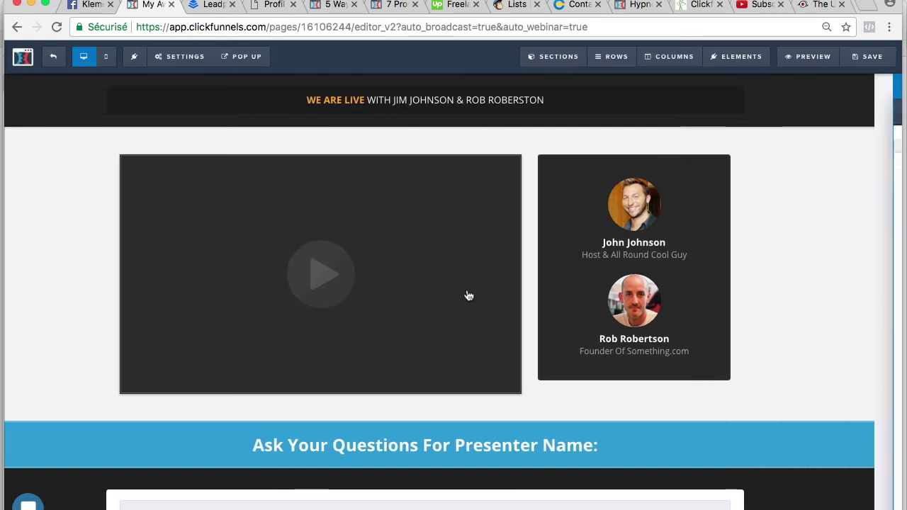
{"action": "left_click", "coordinate": [465, 296]}
{"action": "scroll", "coordinate": [79, 249], "scroll_direction": "down", "scroll_amount": 3}
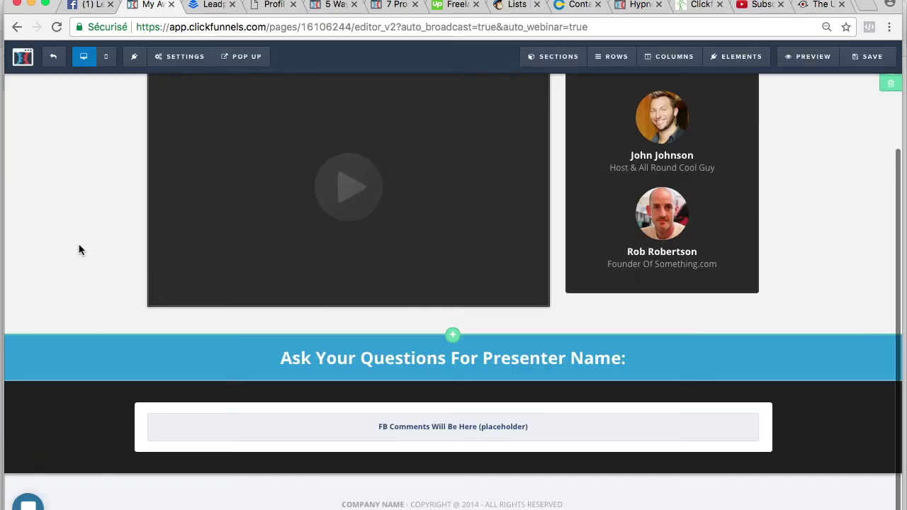
{"action": "scroll", "coordinate": [79, 249], "scroll_direction": "up", "scroll_amount": 3}
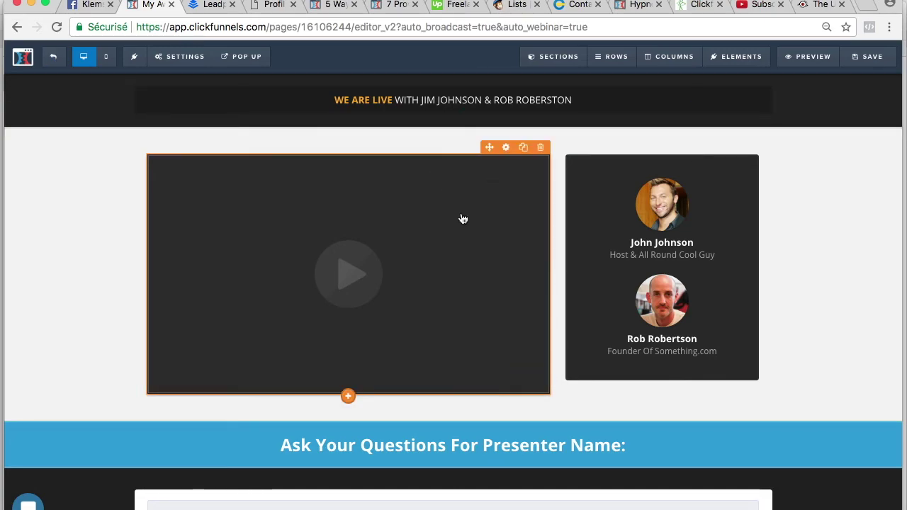
Reopen the broadcast video's settings, view its advanced style and animation options, and exit the page editor without saving.
{"action": "mouse_move", "coordinate": [739, 58]}
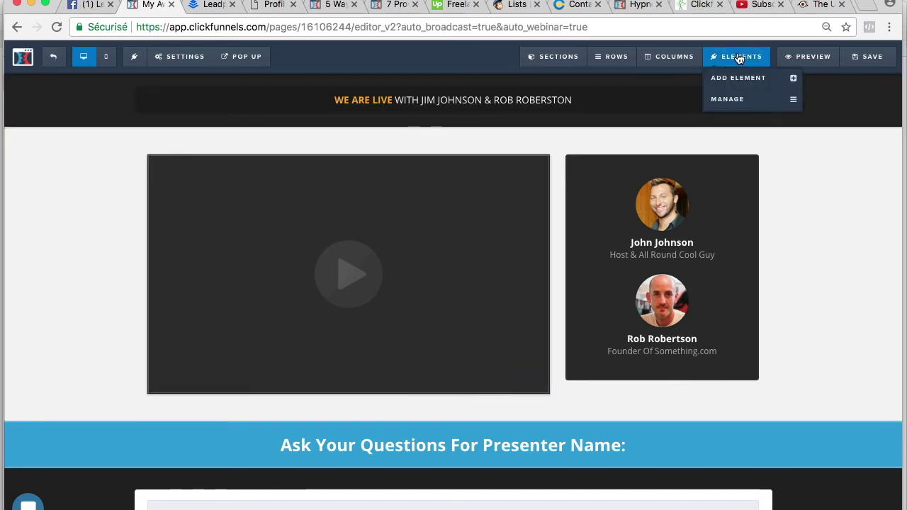
{"action": "left_click", "coordinate": [472, 289]}
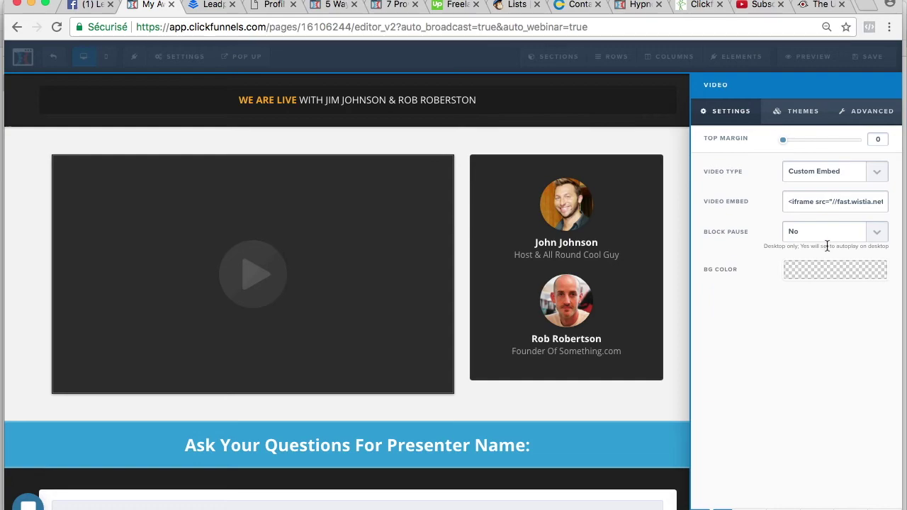
{"action": "left_click", "coordinate": [887, 119]}
{"action": "left_click", "coordinate": [857, 145]}
{"action": "left_click", "coordinate": [758, 145]}
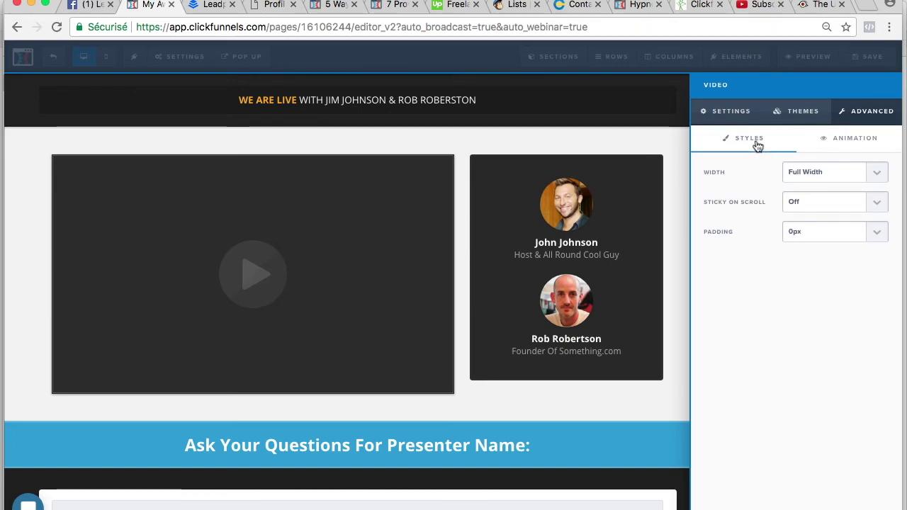
{"action": "left_click", "coordinate": [868, 144]}
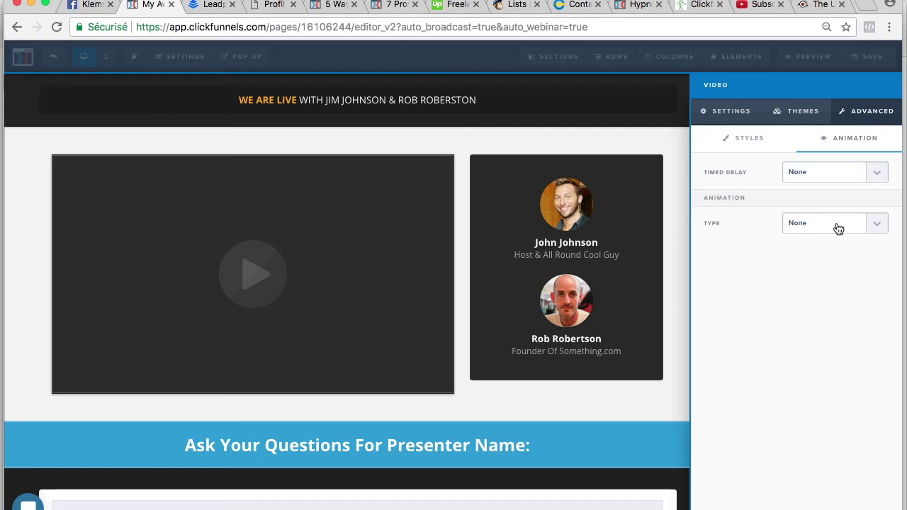
{"action": "left_click", "coordinate": [21, 140]}
{"action": "left_click", "coordinate": [55, 58]}
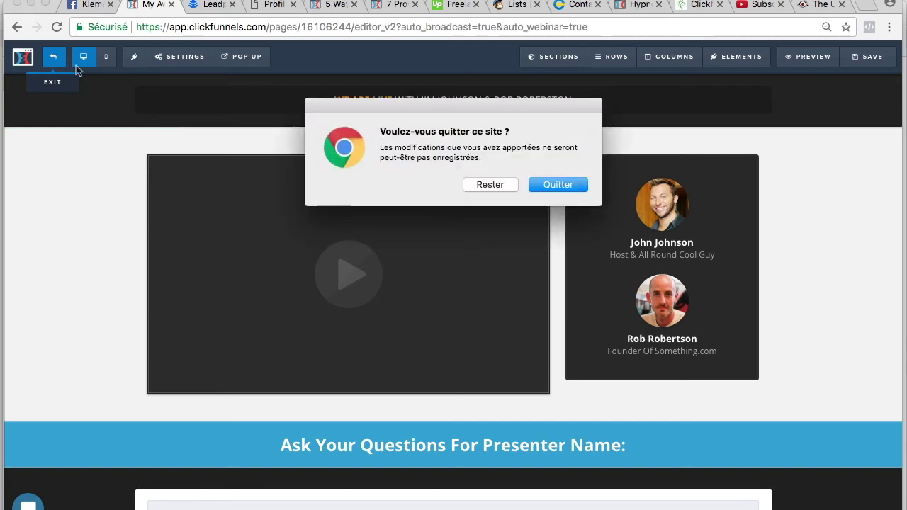
{"action": "left_click", "coordinate": [557, 185]}
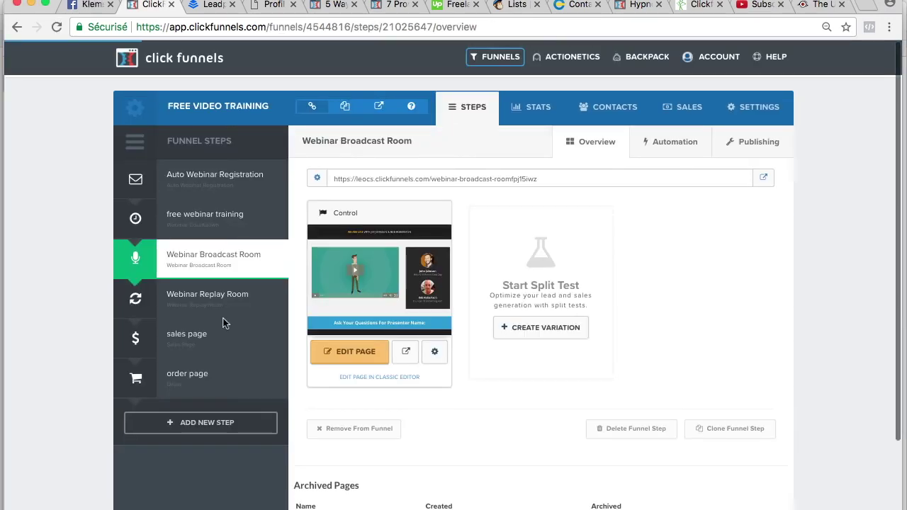
Open the Webinar Replay Room page in the page editor and view its video's settings, advanced styles and themes.
{"action": "left_click", "coordinate": [235, 304]}
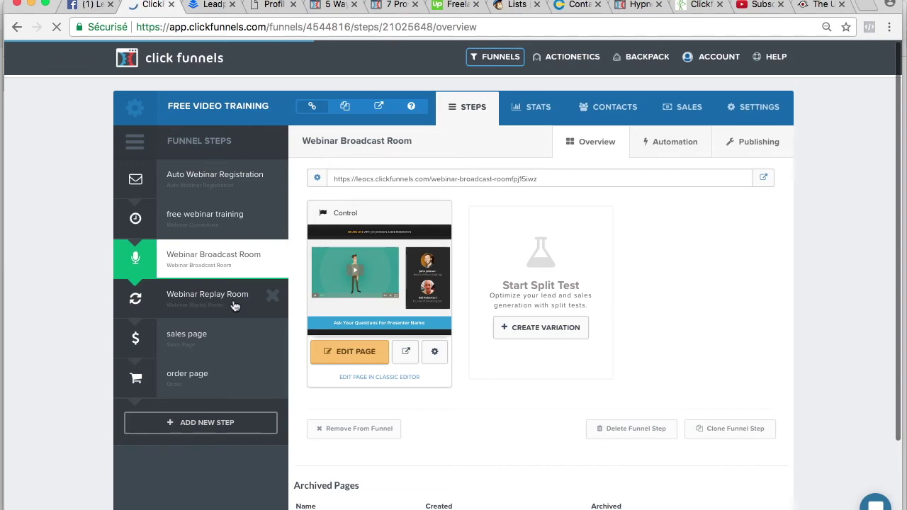
{"action": "left_click", "coordinate": [352, 360]}
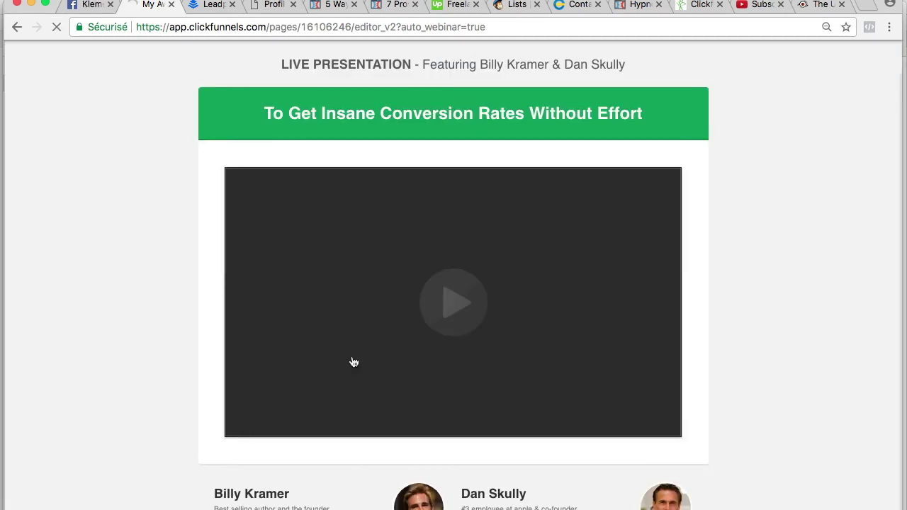
{"action": "left_click", "coordinate": [615, 284]}
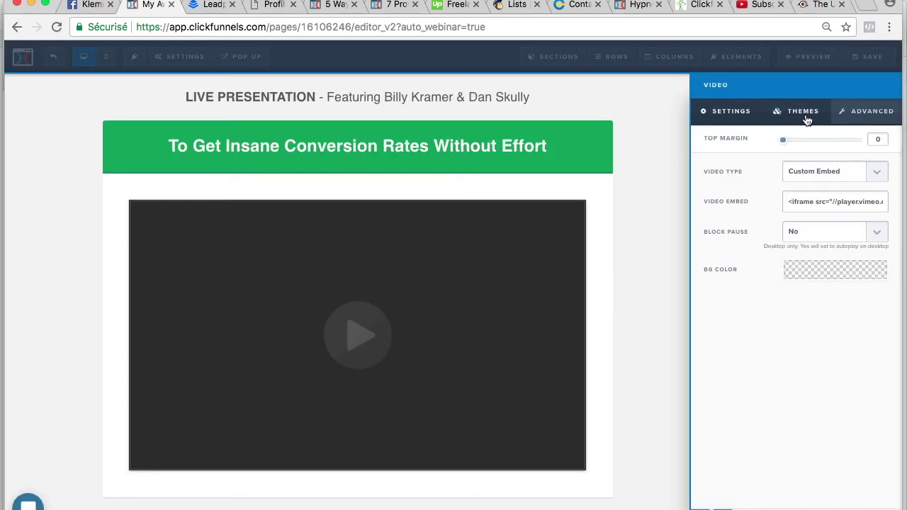
{"action": "left_click", "coordinate": [860, 115]}
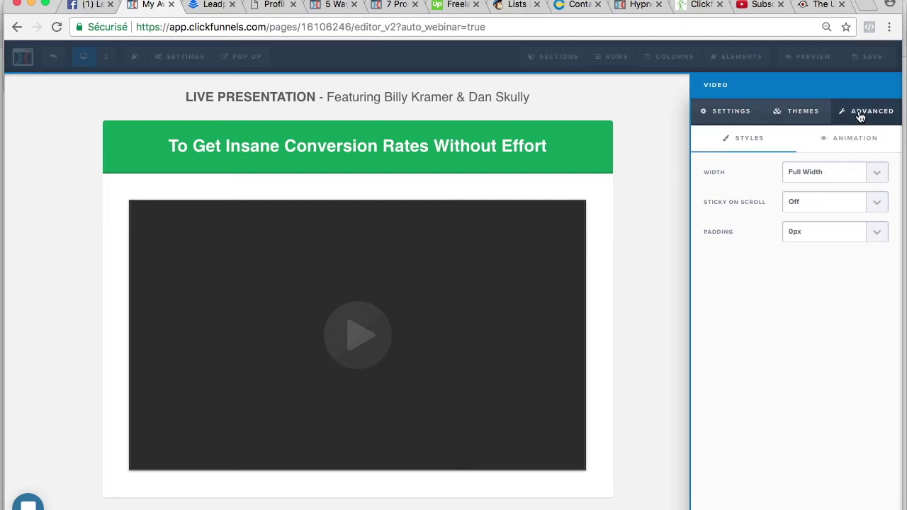
{"action": "left_click", "coordinate": [797, 119]}
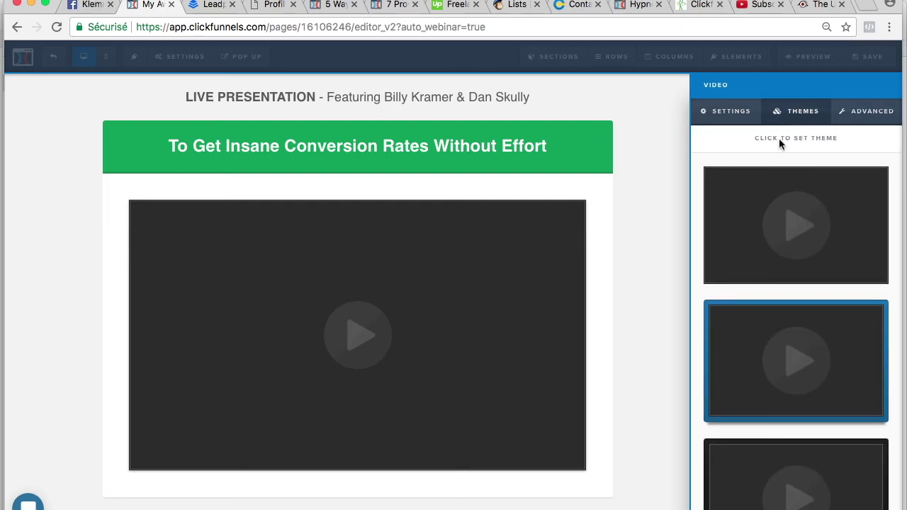
Close the video settings, look over the replay page down to its comments section, and exit the editor without saving.
{"action": "left_click", "coordinate": [643, 228]}
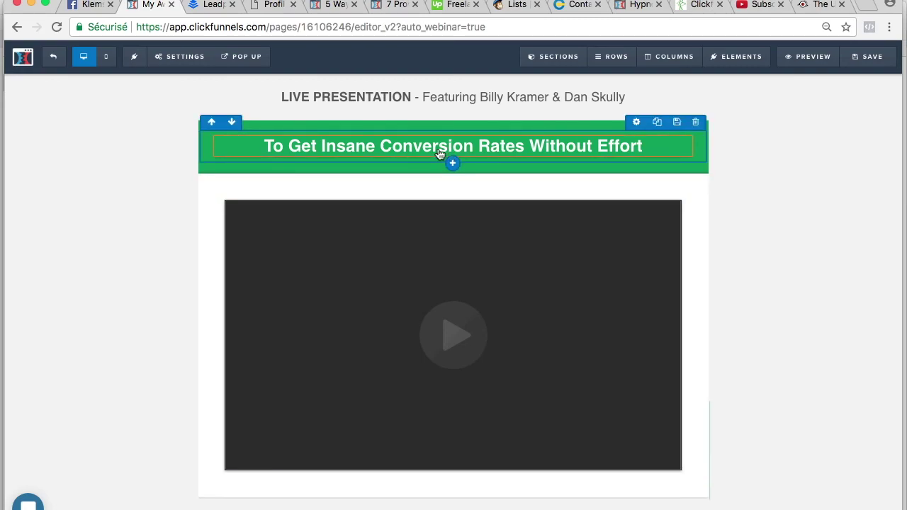
{"action": "scroll", "coordinate": [156, 303], "scroll_direction": "down", "scroll_amount": 3}
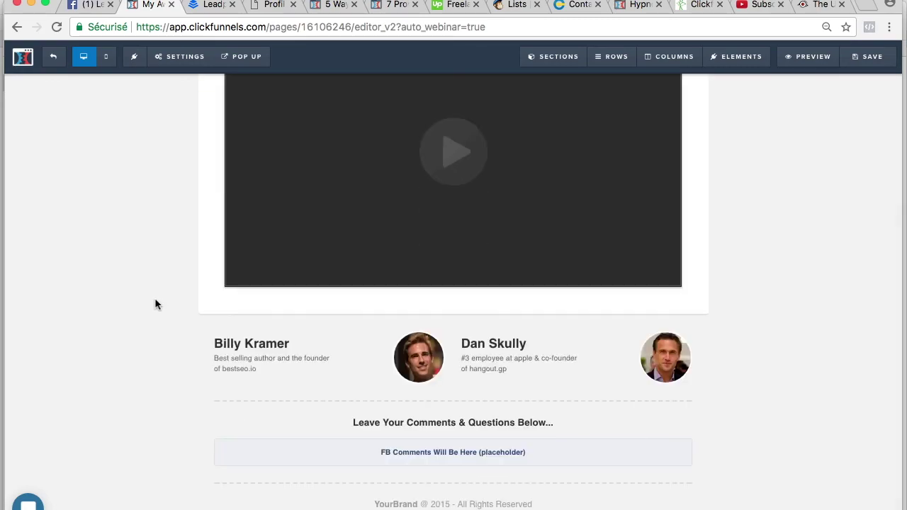
{"action": "scroll", "coordinate": [156, 303], "scroll_direction": "up", "scroll_amount": 3}
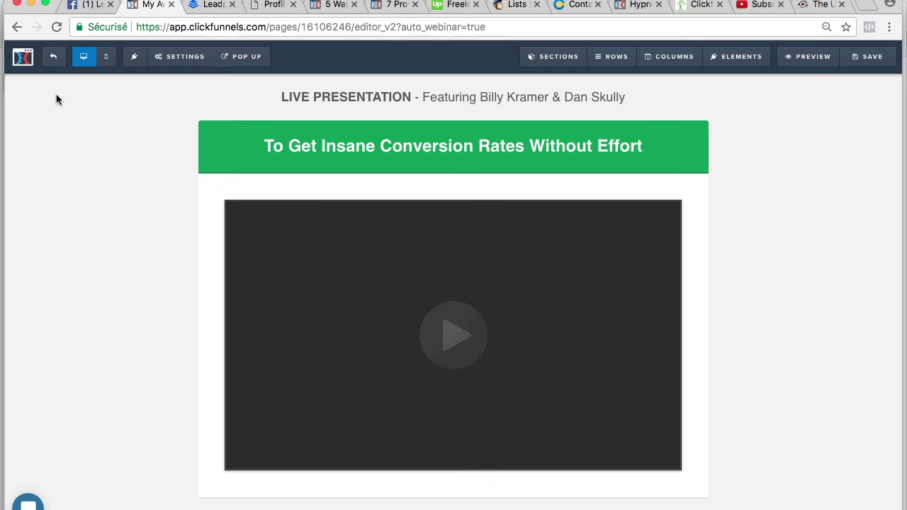
{"action": "left_click", "coordinate": [58, 69]}
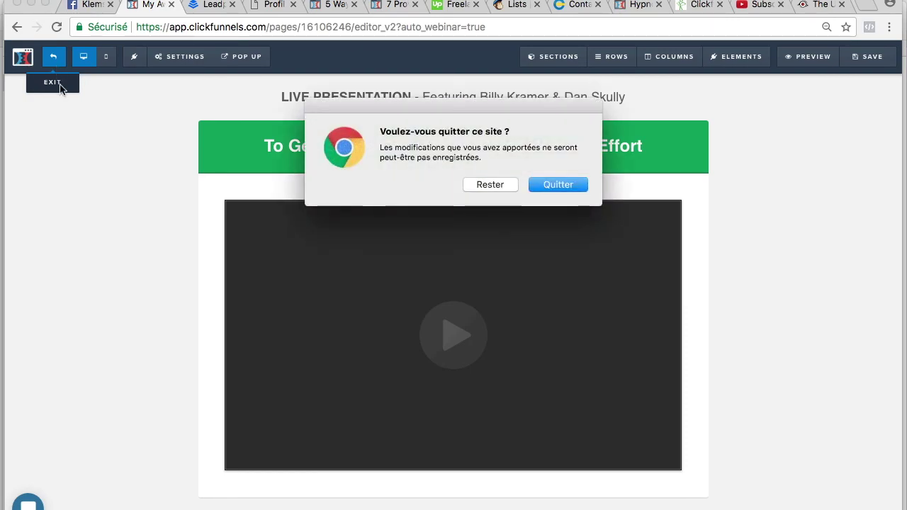
{"action": "left_click", "coordinate": [558, 184]}
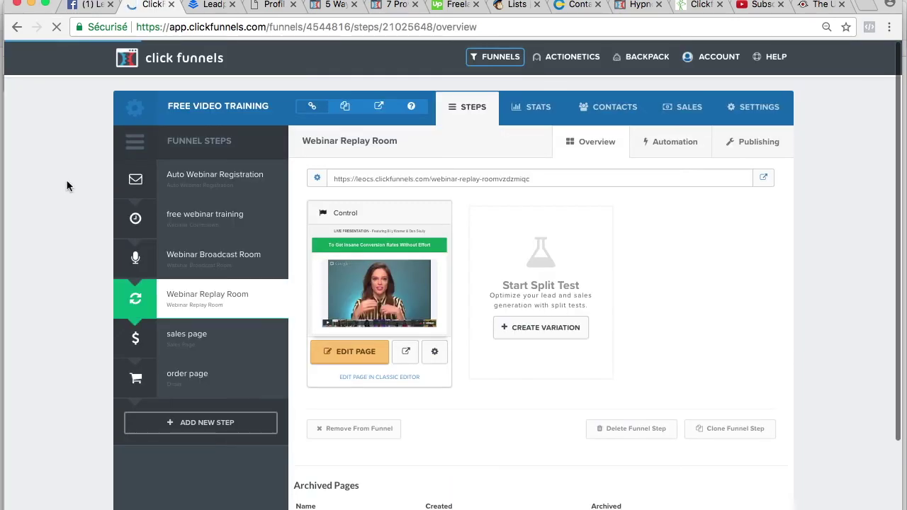
Reorder the funnel steps so the sales page and order page sit between the Webinar Broadcast Room and Webinar Replay Room.
{"action": "left_click_drag", "start_coordinate": [217, 353], "coordinate": [223, 259]}
{"action": "left_click_drag", "start_coordinate": [226, 385], "coordinate": [226, 304]}
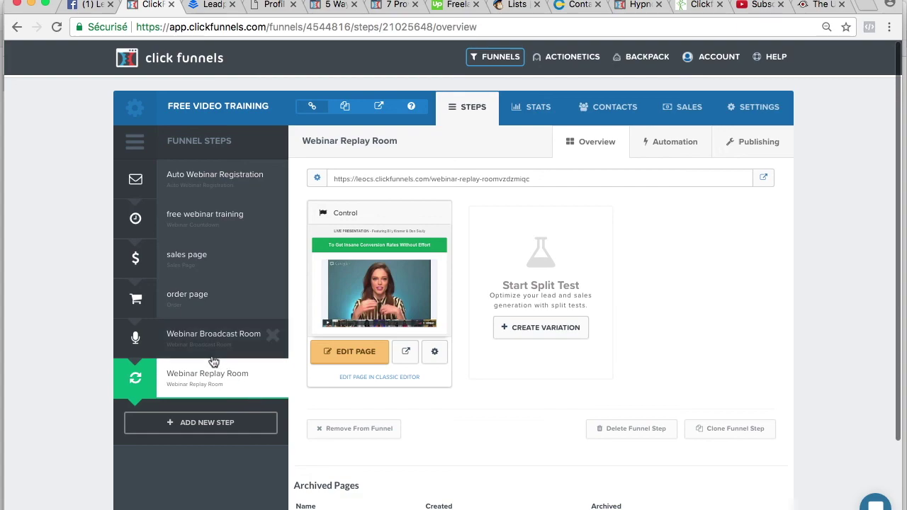
{"action": "left_click_drag", "start_coordinate": [202, 352], "coordinate": [202, 256]}
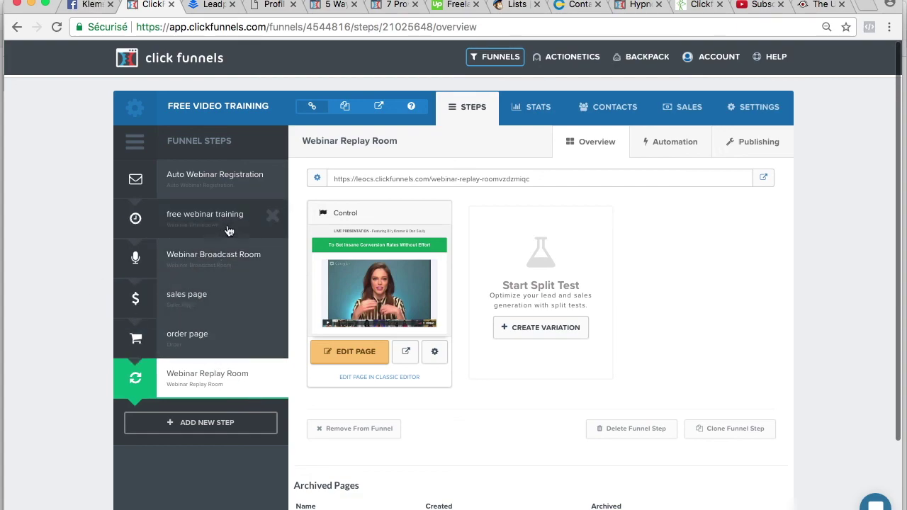